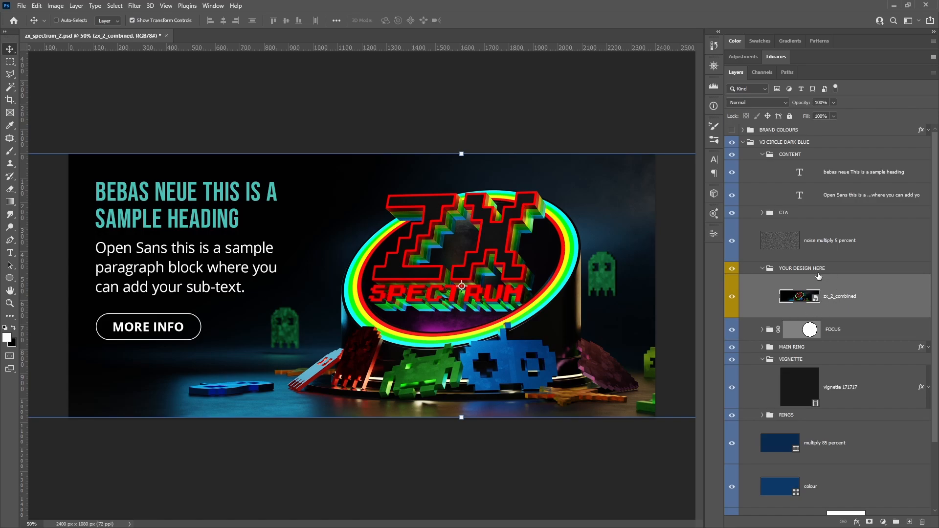
Collapse the VIGNETTE group and move it above the YOUR DESIGN HERE group in the layer stack
{"action": "left_click", "coordinate": [801, 358]}
{"action": "left_click", "coordinate": [762, 359]}
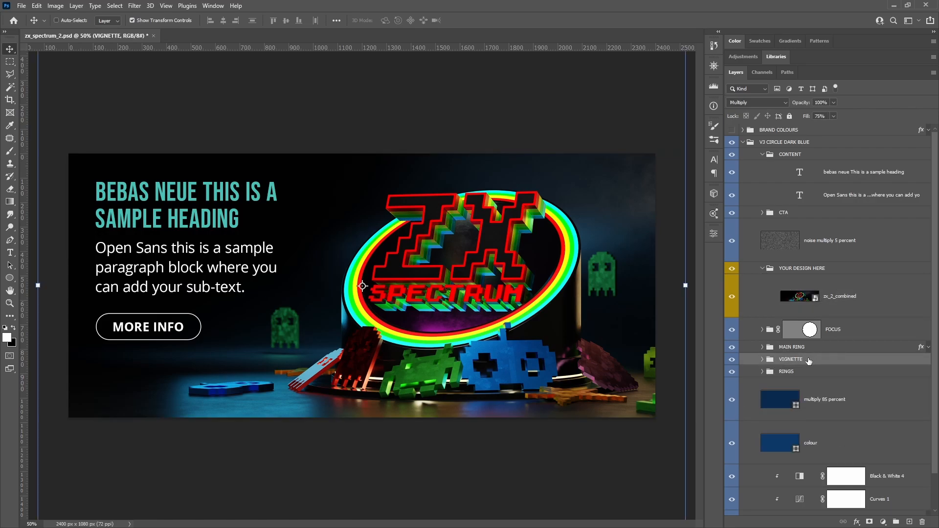
{"action": "left_click_drag", "start_coordinate": [810, 362], "coordinate": [843, 264]}
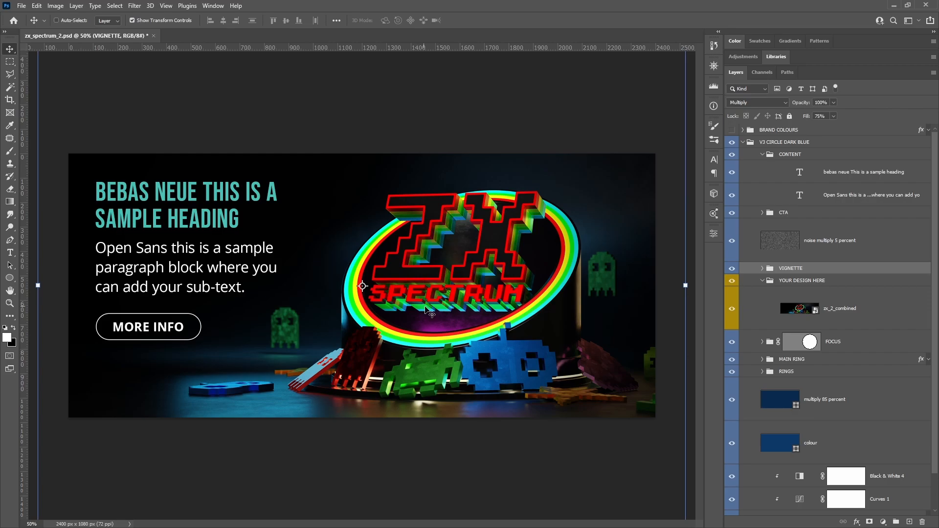
Move the vignette 171717 circle over the ZX Spectrum logo and enlarge it until it extends past the banner's left edge
{"action": "left_click", "coordinate": [763, 269]}
{"action": "left_click", "coordinate": [861, 297]}
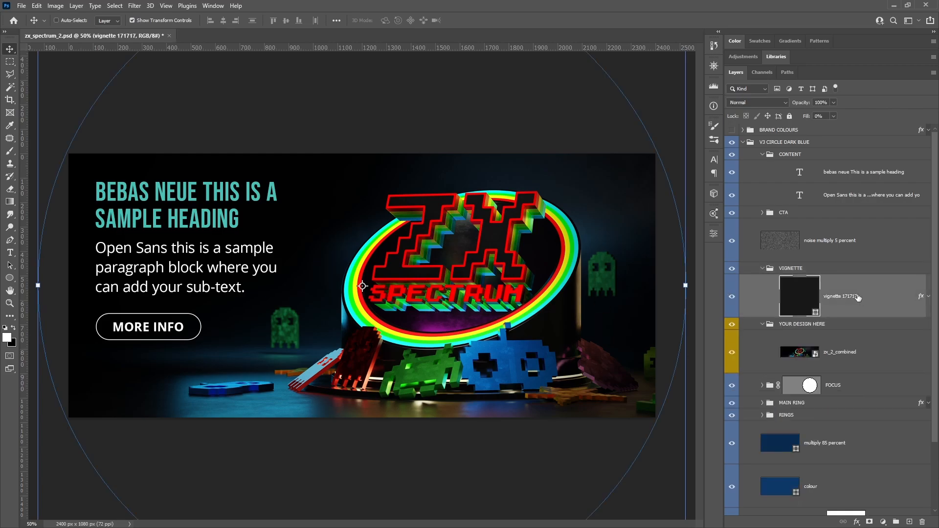
{"action": "left_click_drag", "start_coordinate": [372, 321], "coordinate": [481, 336]}
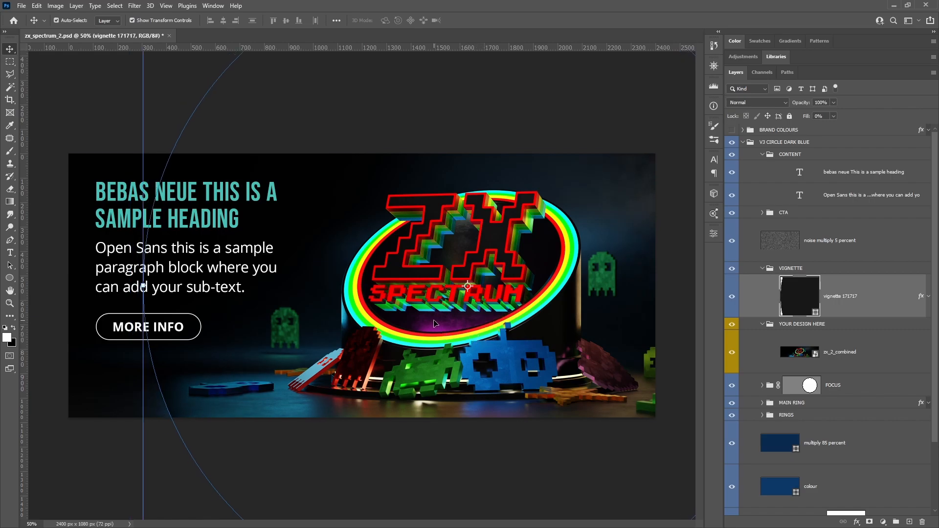
{"action": "key", "text": "ctrl+minus"}
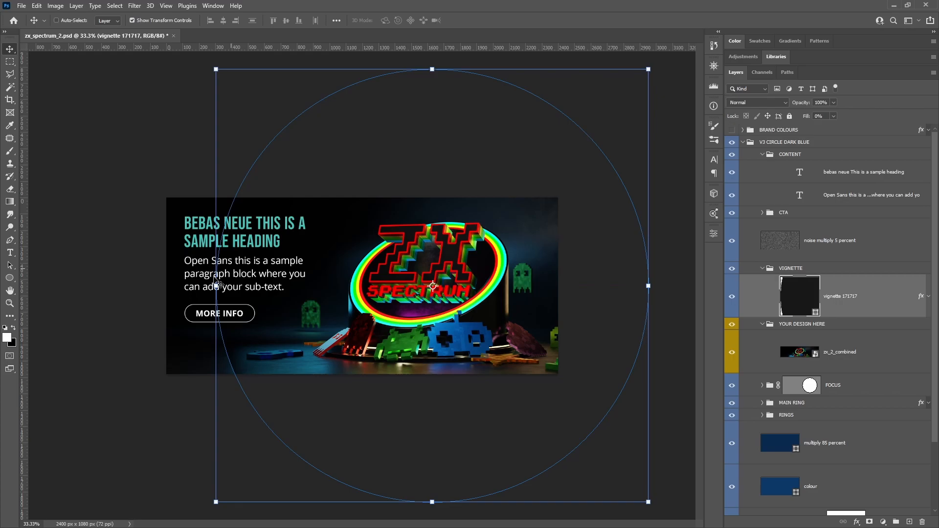
{"action": "left_click_drag", "start_coordinate": [216, 286], "coordinate": [150, 286]}
{"action": "key", "text": "Return"}
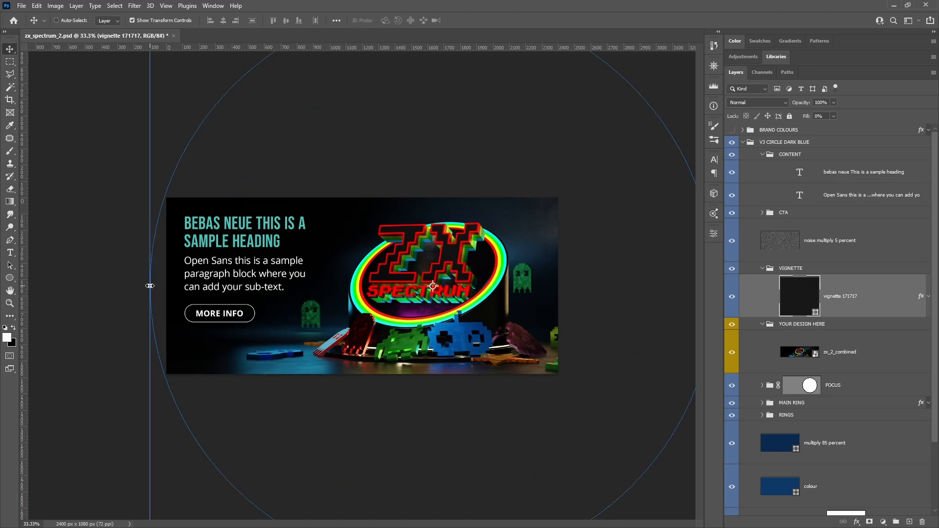
Compare the banner with and without the vignette 171717 layer
{"action": "key", "text": "m"}
{"action": "left_click", "coordinate": [732, 296]}
{"action": "left_click", "coordinate": [732, 298]}
{"action": "left_click", "coordinate": [732, 299]}
{"action": "left_click", "coordinate": [732, 299]}
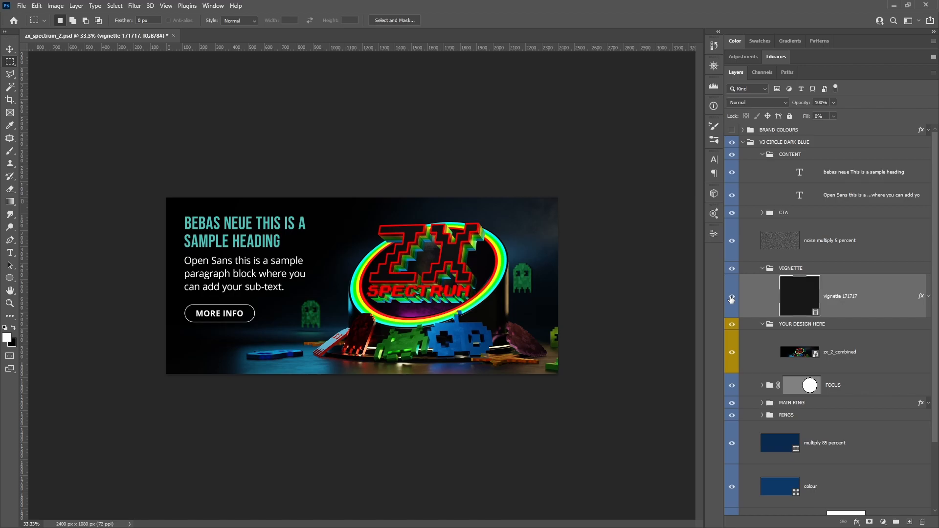
{"action": "left_click", "coordinate": [732, 299]}
{"action": "left_click", "coordinate": [732, 298]}
Edit the vignette's Gradient Overlay, moving the transparent opacity stop inward and placing the end stop at 100%, and save the document
{"action": "double_click", "coordinate": [883, 298]}
{"action": "left_click_drag", "start_coordinate": [536, 217], "coordinate": [677, 198]}
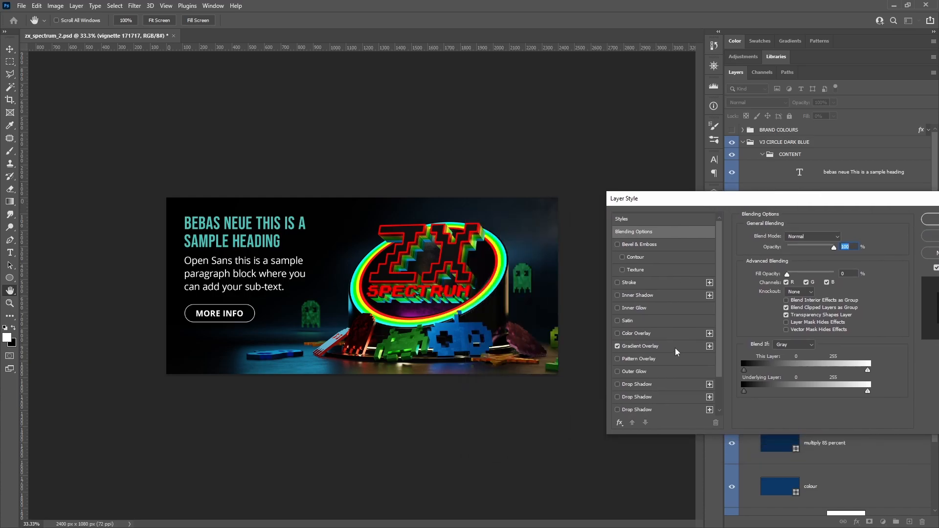
{"action": "left_click", "coordinate": [651, 346]}
{"action": "left_click", "coordinate": [804, 259]}
{"action": "left_click_drag", "start_coordinate": [591, 112], "coordinate": [663, 95]}
{"action": "left_click_drag", "start_coordinate": [663, 361], "coordinate": [640, 364]}
{"action": "mouse_move", "coordinate": [757, 365]}
{"action": "left_mouse_down"}
{"action": "mouse_move", "coordinate": [646, 370]}
{"action": "mouse_move", "coordinate": [654, 365]}
{"action": "mouse_move", "coordinate": [640, 361]}
{"action": "mouse_move", "coordinate": [763, 360]}
{"action": "left_mouse_up"}
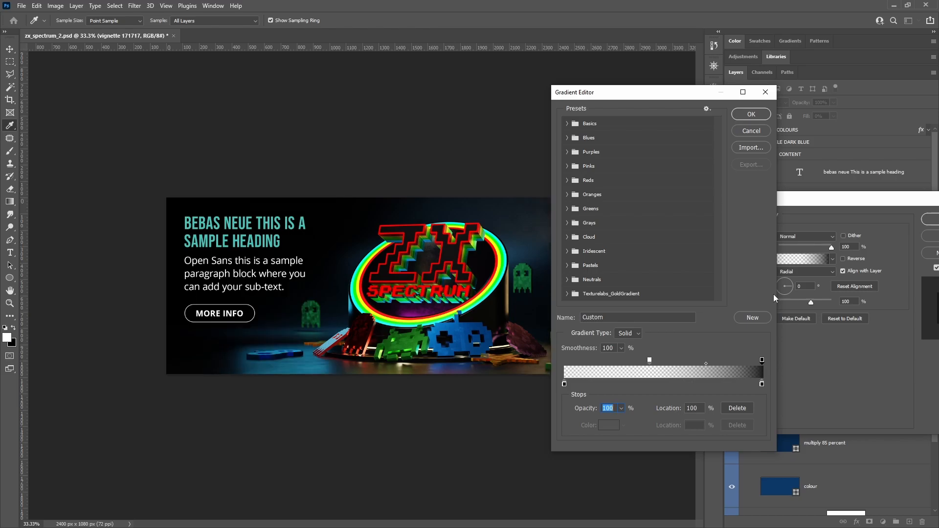
{"action": "left_click", "coordinate": [751, 117]}
{"action": "left_click_drag", "start_coordinate": [651, 194], "coordinate": [499, 194]}
{"action": "left_click", "coordinate": [804, 219]}
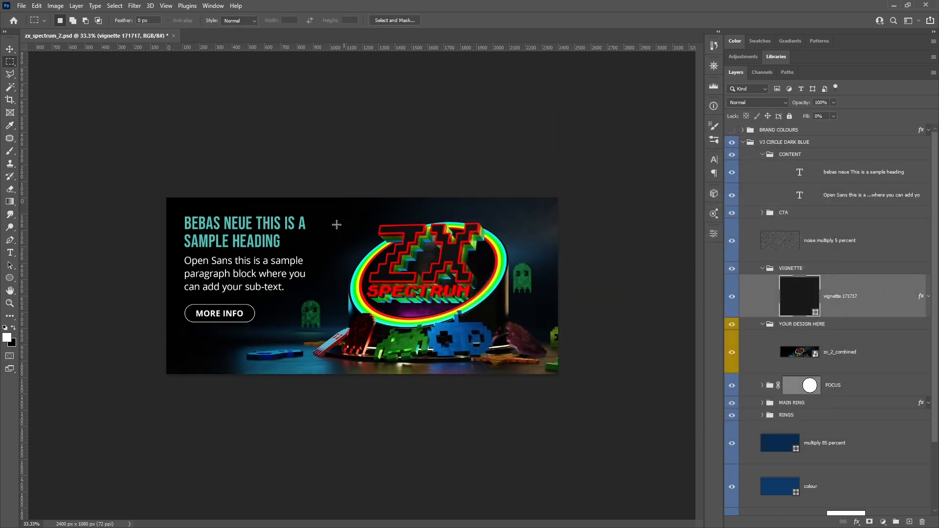
{"action": "key", "text": "ctrl+plus"}
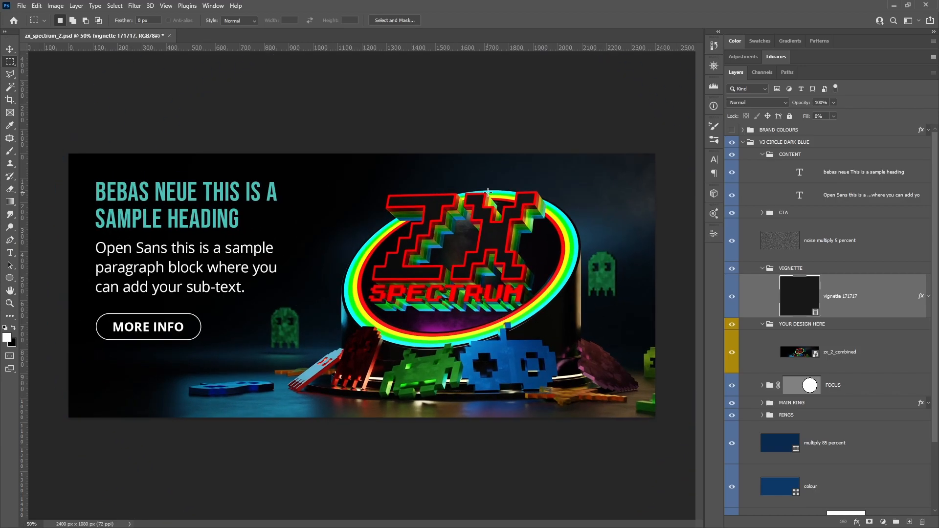
{"action": "key", "text": "ctrl+s"}
Place the zx_2_emit render above the YOUR DESIGN HERE group, scaled to 50% so it fills the canvas height
{"action": "left_click", "coordinate": [824, 325]}
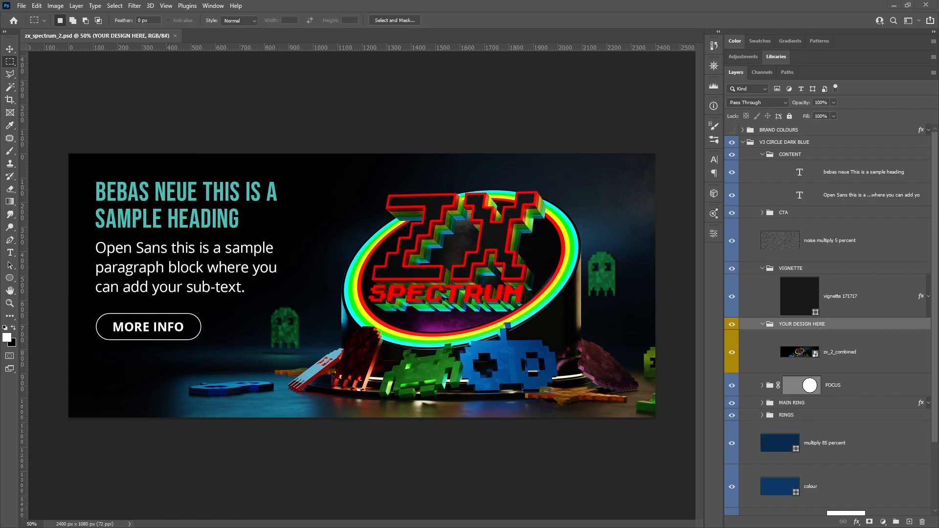
{"action": "left_click_drag", "start_coordinate": [636, 186], "coordinate": [382, 248]}
{"action": "left_click_drag", "start_coordinate": [363, 210], "coordinate": [362, 152]}
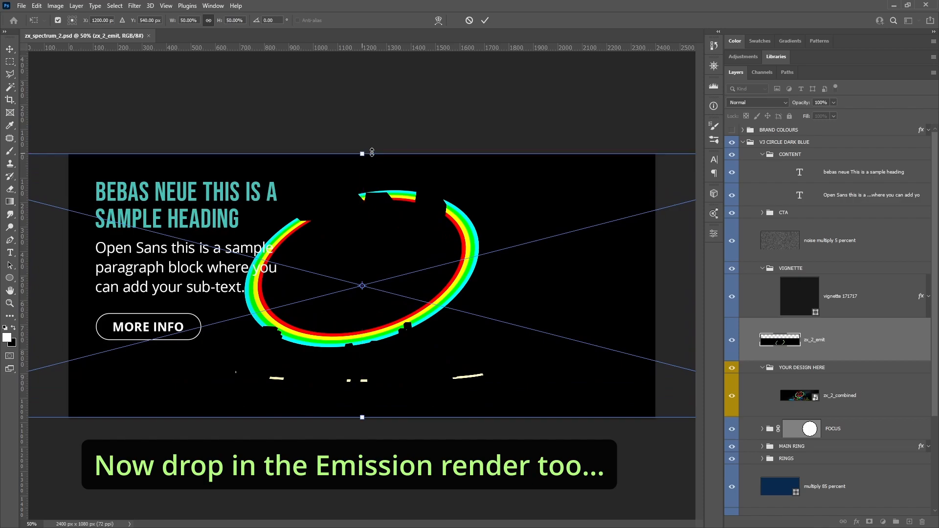
{"action": "key", "text": "Return"}
Set the zx_2_emit layer's fill to 23%, align its ring with the combined render, and move it into the YOUR DESIGN HERE group
{"action": "key", "text": "m"}
{"action": "key", "text": "v"}
{"action": "left_click", "coordinate": [833, 116]}
{"action": "left_click", "coordinate": [799, 129]}
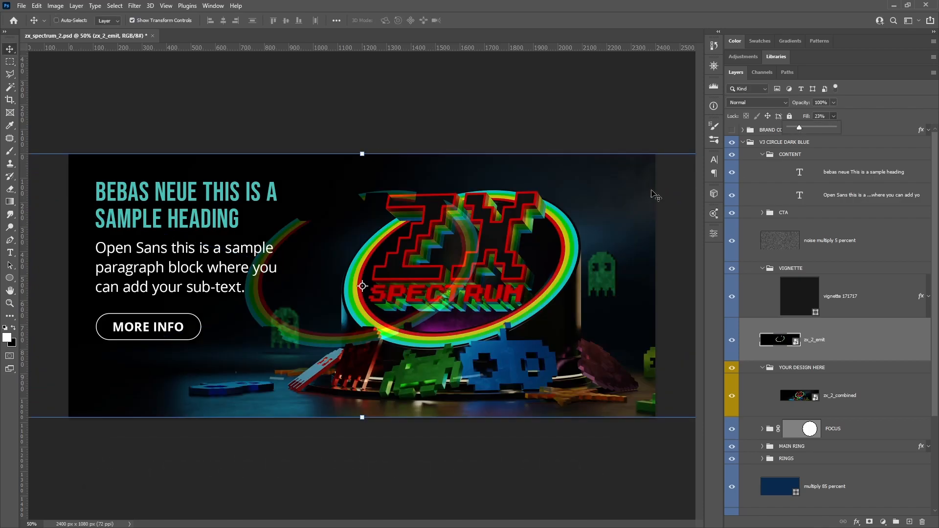
{"action": "left_click_drag", "start_coordinate": [414, 245], "coordinate": [506, 239]}
{"action": "left_click_drag", "start_coordinate": [774, 337], "coordinate": [840, 388]}
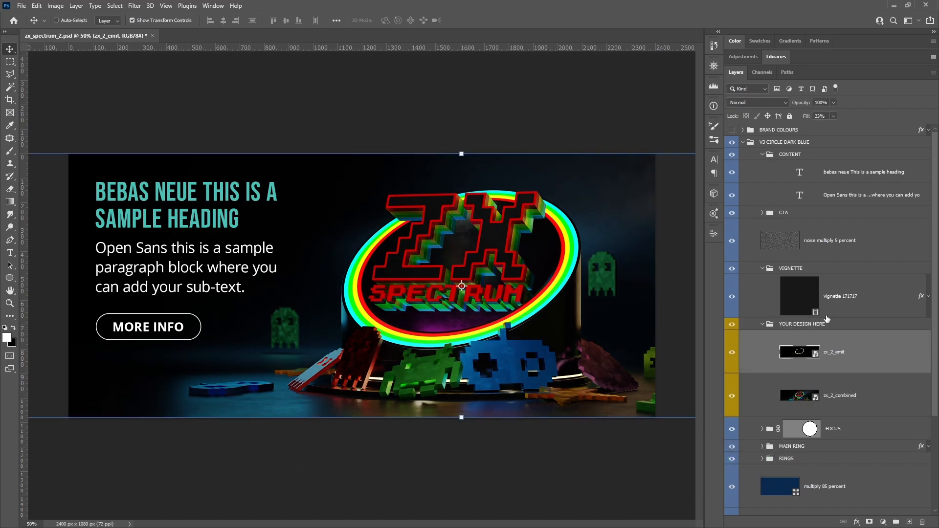
Set the zx_2_emit layer's blend mode to Screen and compare the banner without it
{"action": "left_click", "coordinate": [754, 101]}
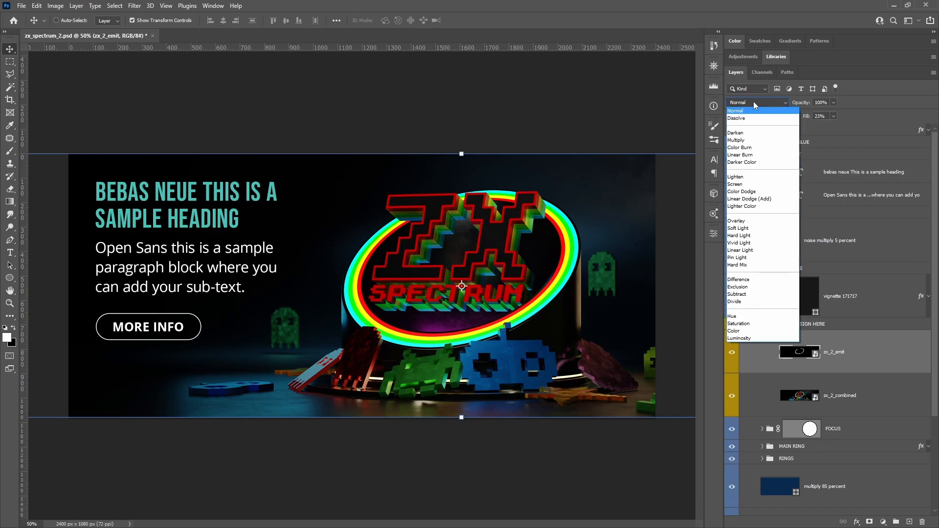
{"action": "left_click", "coordinate": [743, 196]}
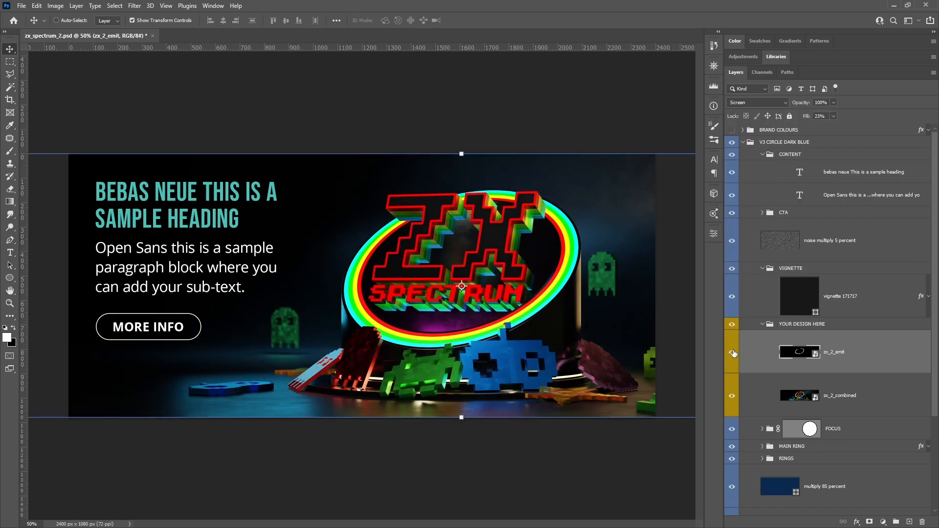
{"action": "key", "text": "m"}
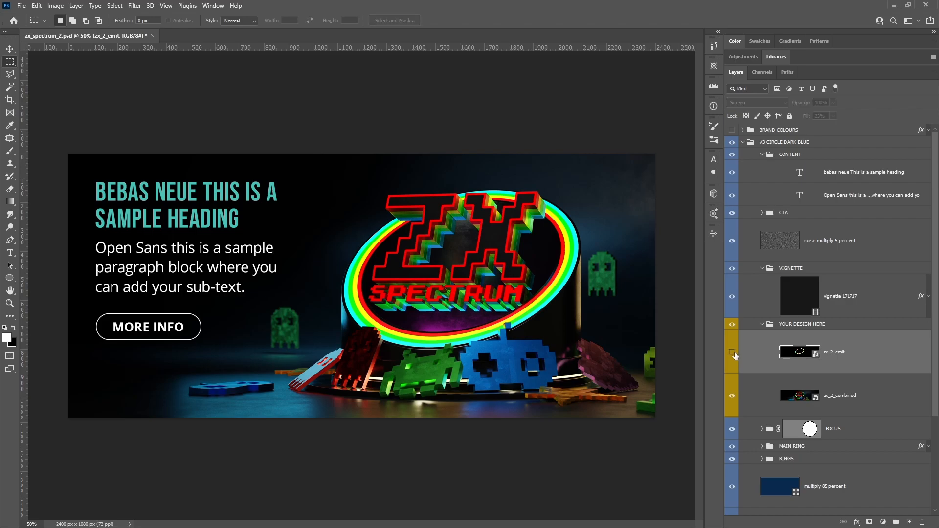
Apply a Gaussian Blur with a 20-pixel radius to the zx_2_emit layer and compare the glow on and off
{"action": "left_click", "coordinate": [134, 6]}
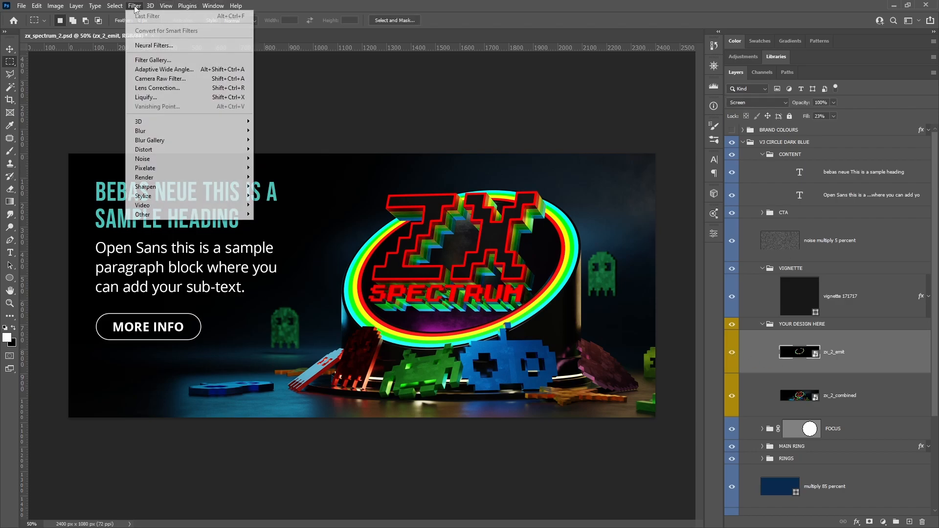
{"action": "mouse_move", "coordinate": [143, 130]}
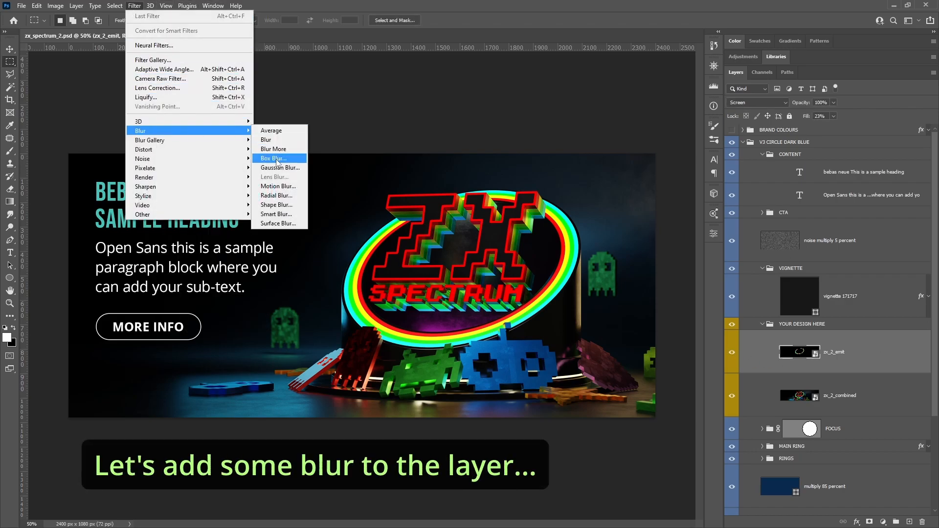
{"action": "left_click", "coordinate": [277, 168]}
{"action": "left_click_drag", "start_coordinate": [344, 134], "coordinate": [213, 209]}
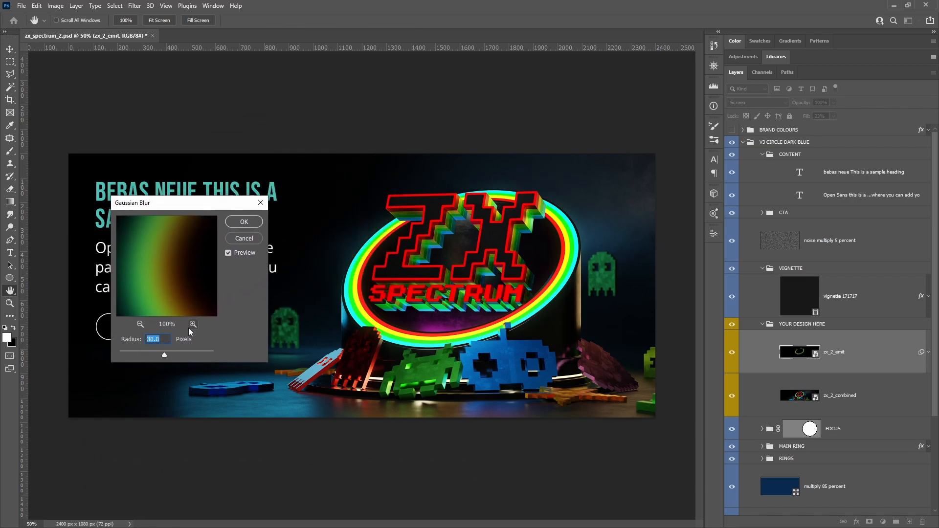
{"action": "type", "text": "20"}
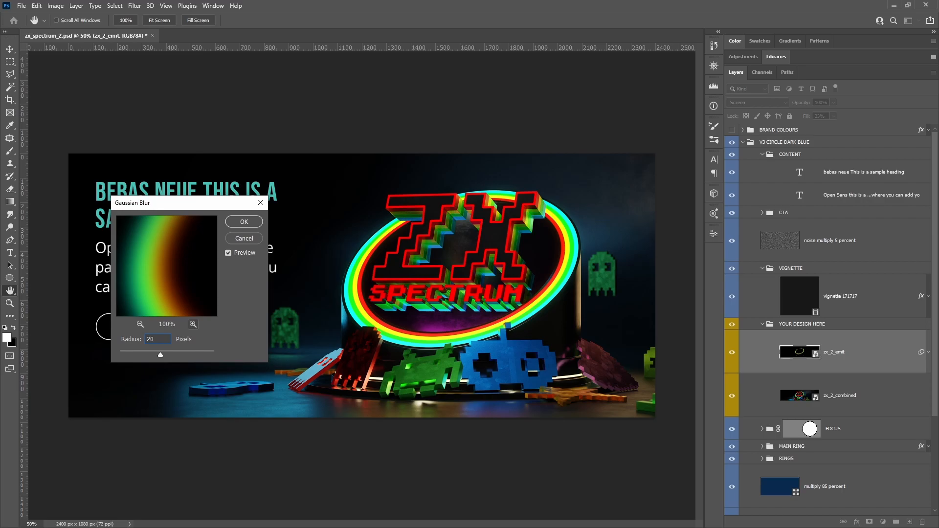
{"action": "left_click_drag", "start_coordinate": [181, 270], "coordinate": [186, 267]}
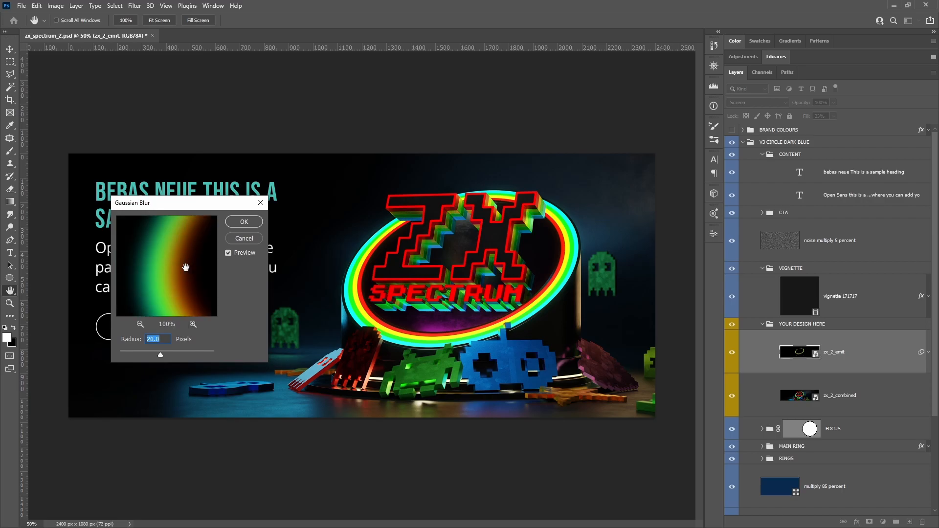
{"action": "left_click", "coordinate": [186, 267]}
{"action": "left_click", "coordinate": [243, 223]}
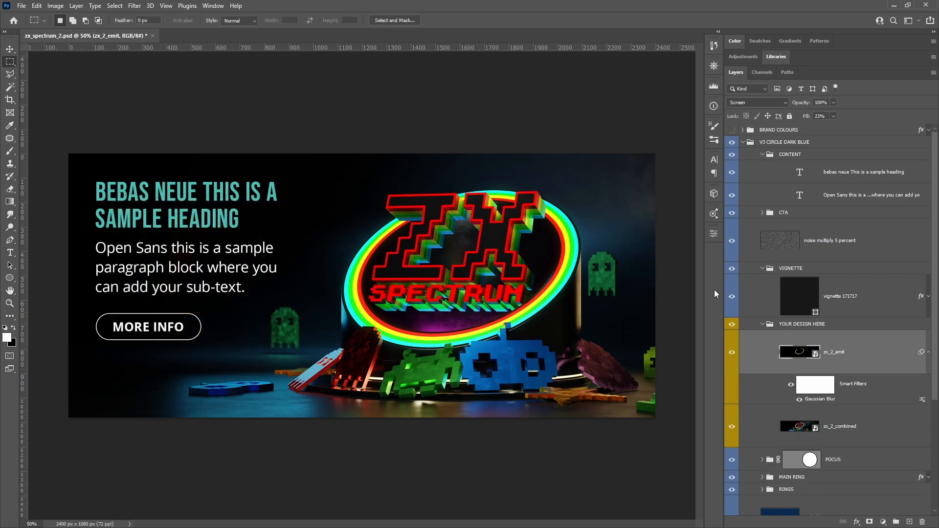
{"action": "left_click", "coordinate": [926, 352]}
{"action": "left_click", "coordinate": [729, 354]}
{"action": "left_click", "coordinate": [730, 353]}
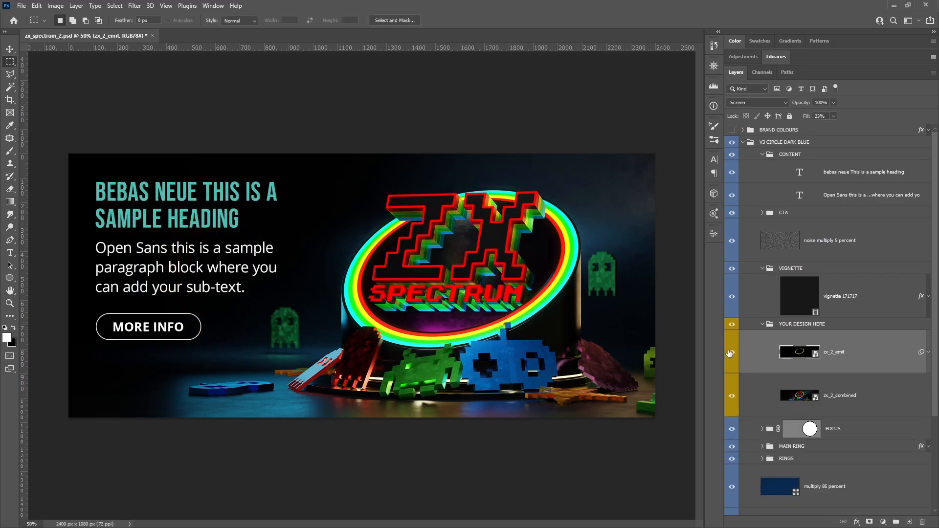
Duplicate the blurred zx_2_emit layer to strengthen the glow and save the document
{"action": "left_click_drag", "start_coordinate": [861, 348], "coordinate": [876, 339]}
{"action": "left_click", "coordinate": [732, 353]}
{"action": "left_click", "coordinate": [733, 354]}
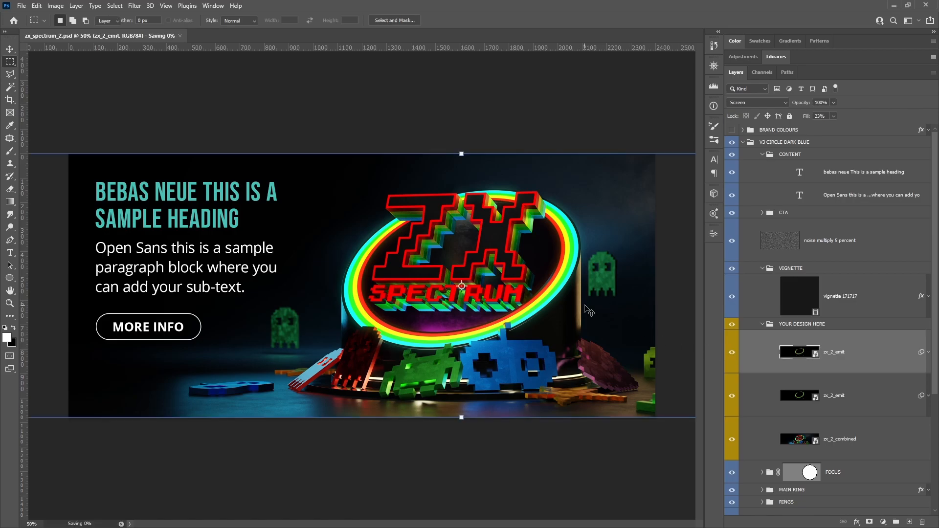
{"action": "key", "text": "ctrl+s"}
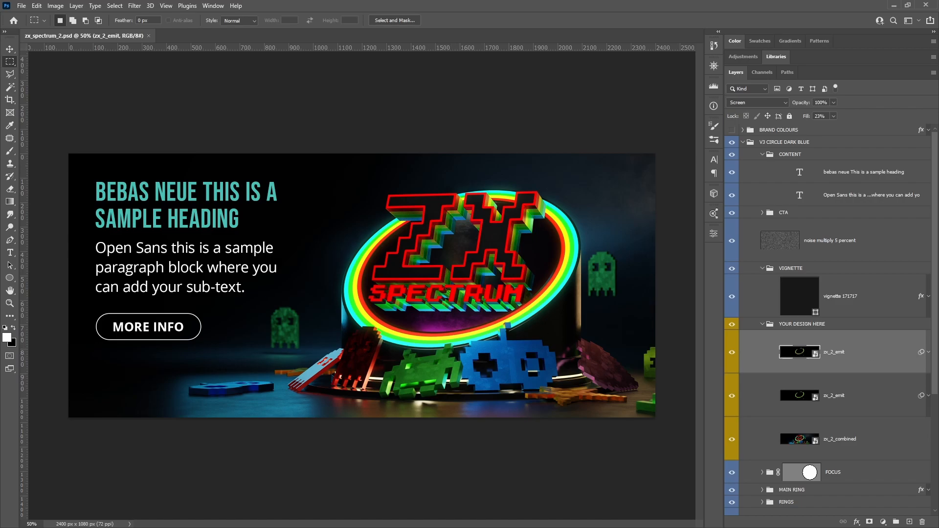
Place the blue lens flare image above the zx_2_emit layers and scale it down to about a third of its size
{"action": "left_click_drag", "start_coordinate": [938, 371], "coordinate": [388, 298]}
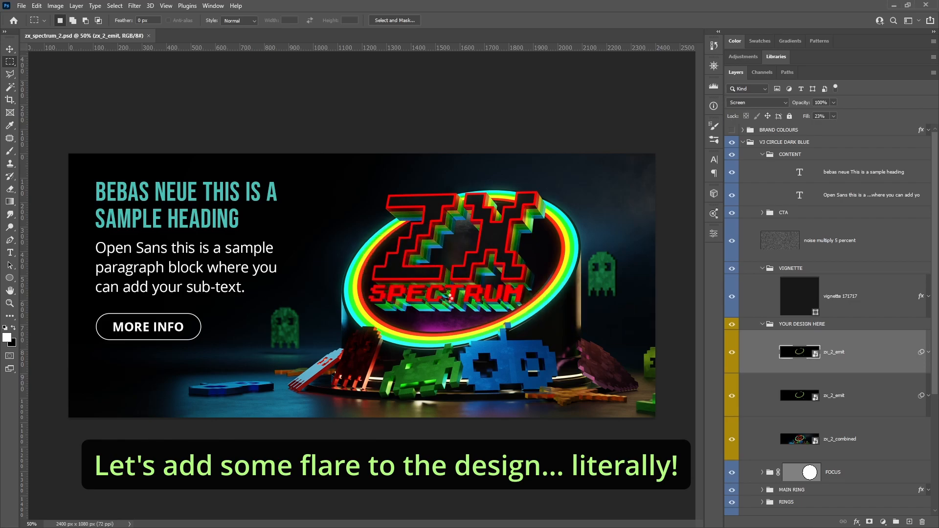
{"action": "left_click_drag", "start_coordinate": [451, 304], "coordinate": [447, 300]}
{"action": "key", "text": "Return"}
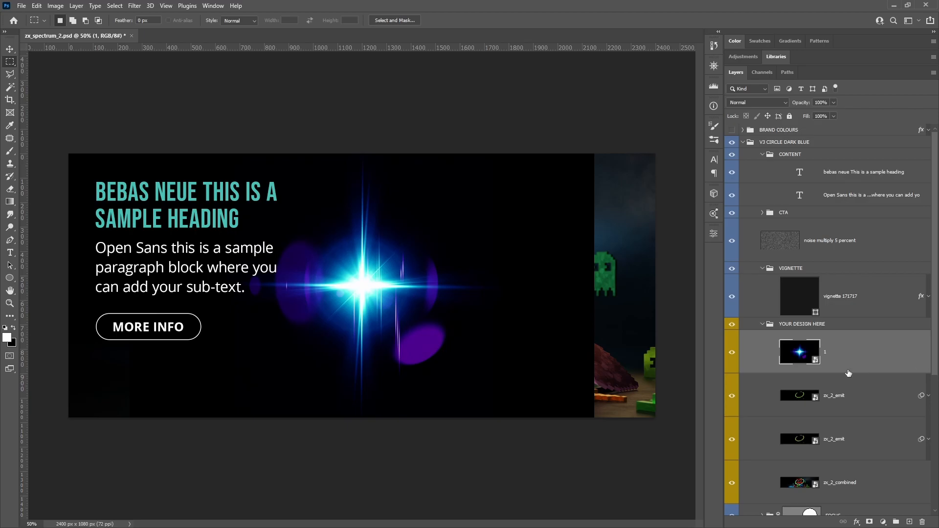
{"action": "key", "text": "v"}
{"action": "left_click_drag", "start_coordinate": [592, 155], "coordinate": [429, 230]}
{"action": "key", "text": "Return"}
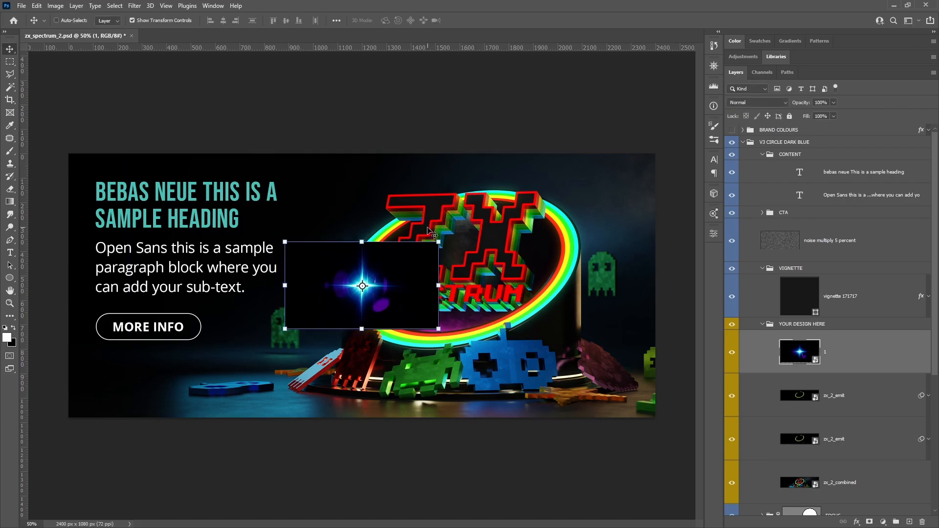
Set the flare layer's blend mode to Screen and position the flare on the lower rim of the rainbow ring
{"action": "left_click", "coordinate": [758, 102]}
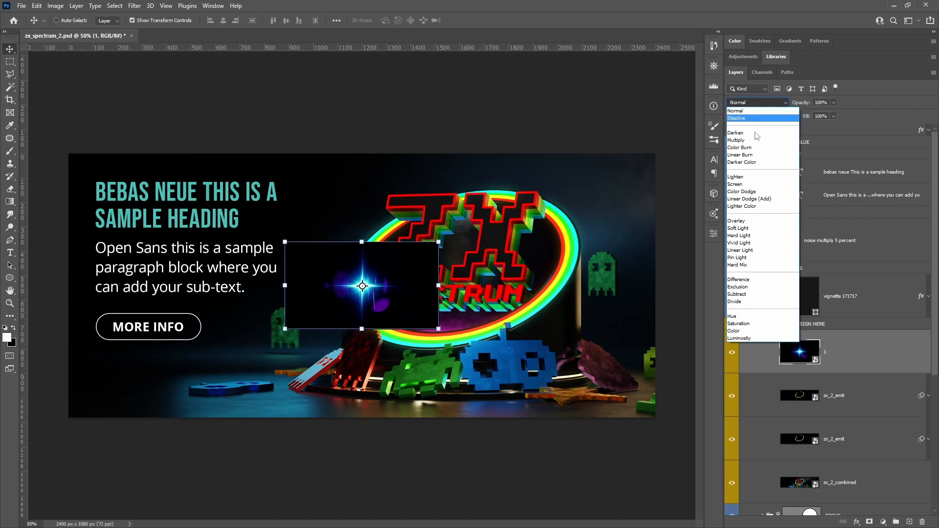
{"action": "left_click", "coordinate": [742, 185]}
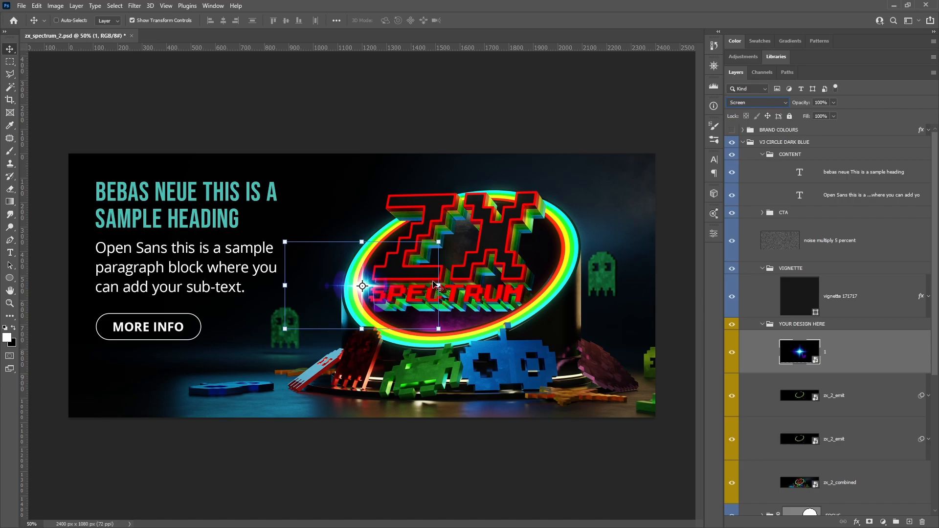
{"action": "left_click_drag", "start_coordinate": [406, 274], "coordinate": [466, 324]}
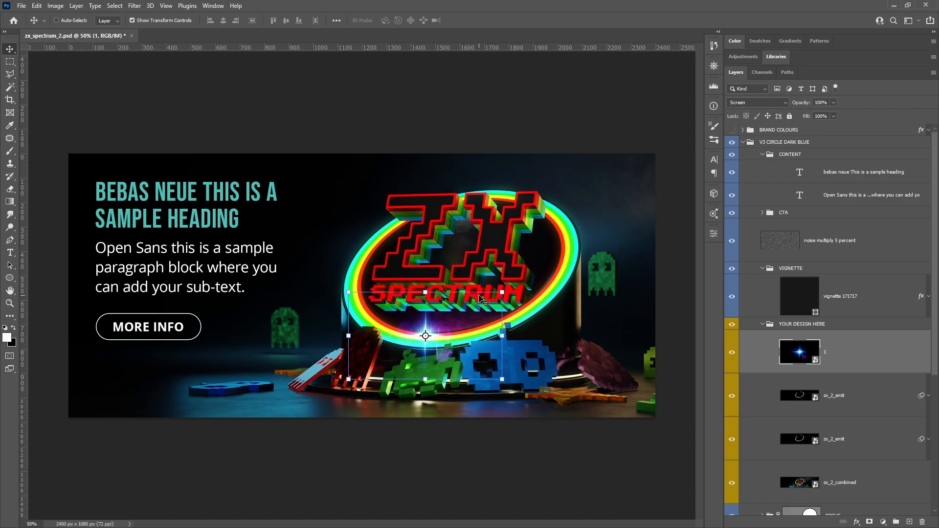
{"action": "key", "text": "m"}
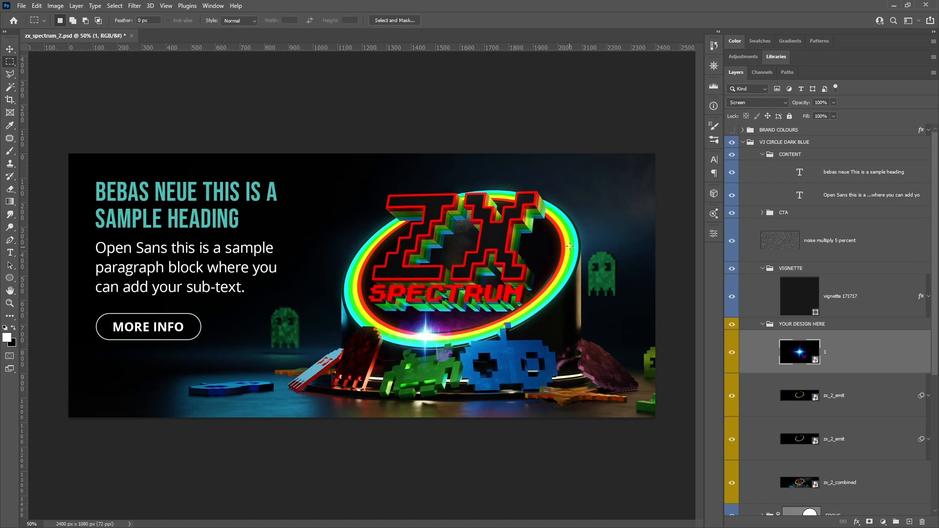
{"action": "left_click", "coordinate": [712, 67]}
{"action": "key", "text": "v"}
{"action": "scroll", "coordinate": [449, 334], "scroll_direction": "up", "scroll_amount": 1}
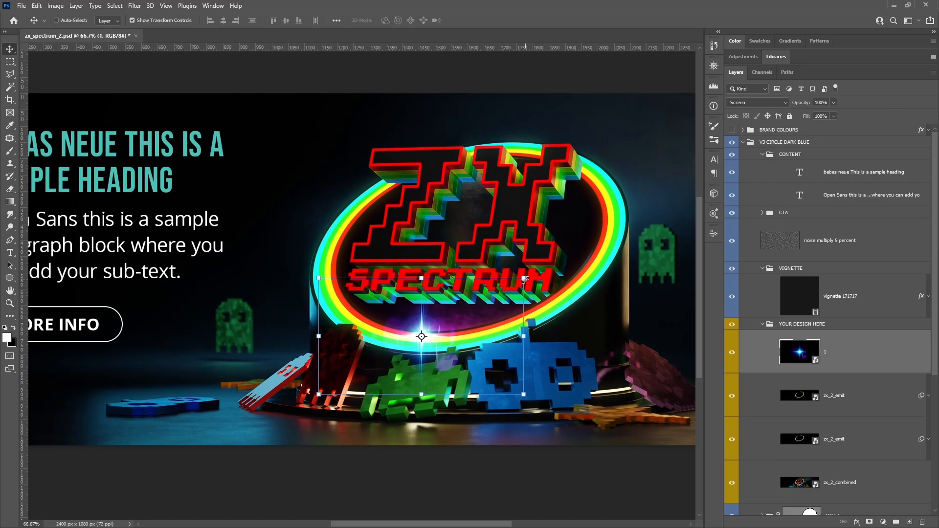
Scale the blue flare down to 11.56% and nudge it into place on the ring's lower rim
{"action": "left_click_drag", "start_coordinate": [524, 279], "coordinate": [507, 288]}
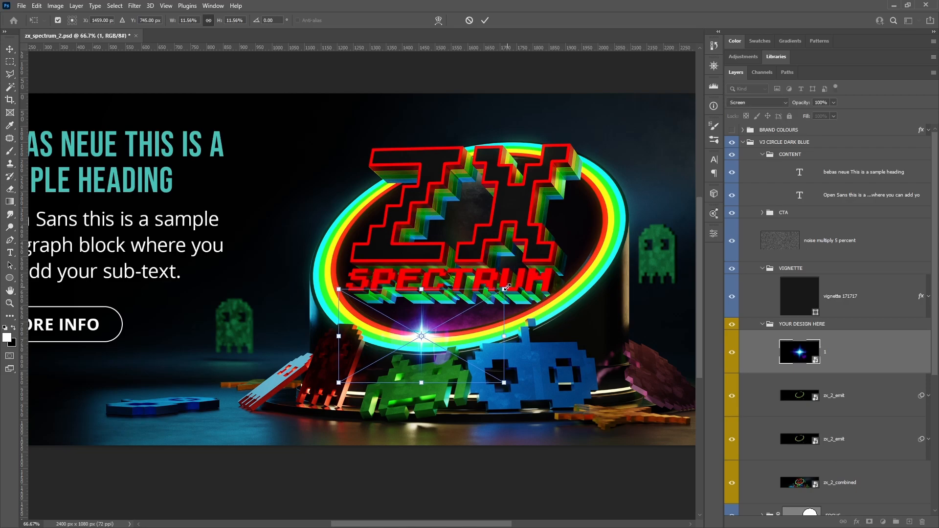
{"action": "key", "text": "Return"}
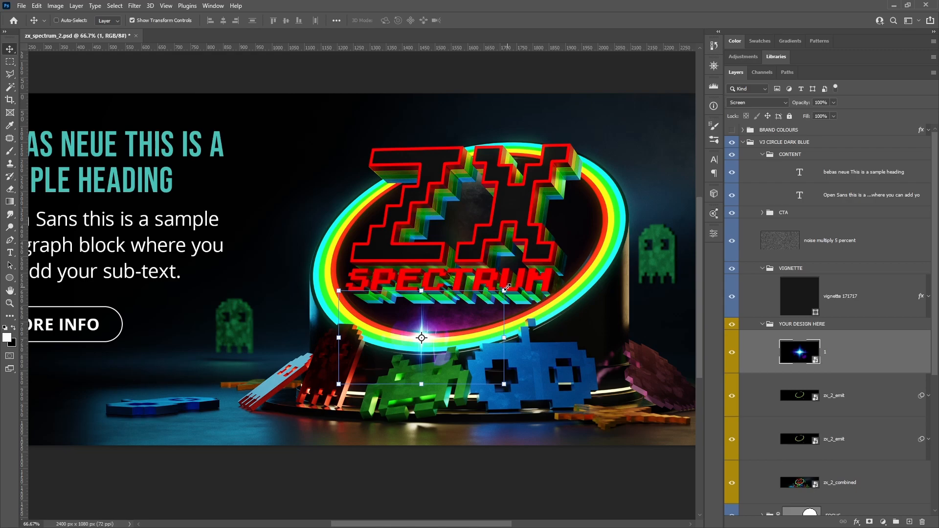
{"action": "key", "text": "Up"}
{"action": "key", "text": "Up"}
{"action": "key", "text": "Up"}
{"action": "key", "text": "Up"}
{"action": "key", "text": "Up"}
{"action": "key", "text": "Up"}
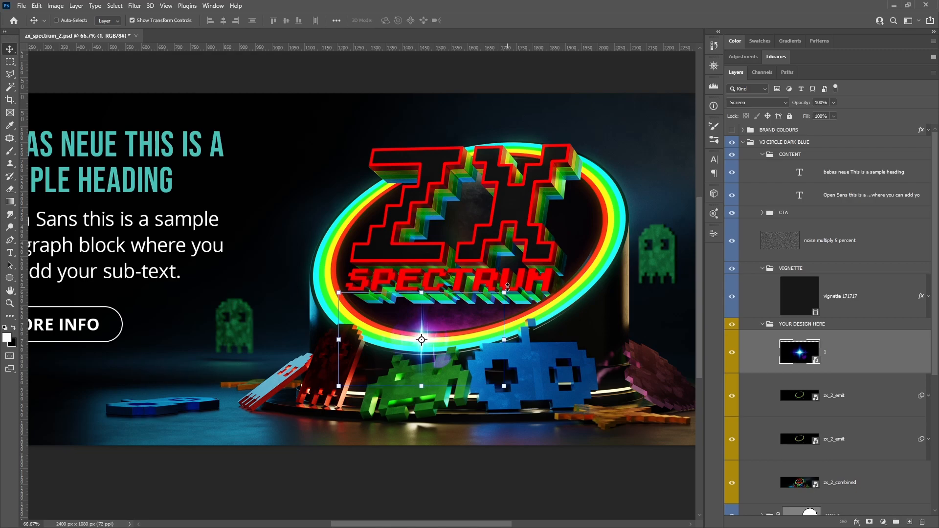
{"action": "key", "text": "Down"}
{"action": "key", "text": "Down"}
{"action": "key", "text": "Down"}
{"action": "key", "text": "Down"}
{"action": "key", "text": "Up"}
{"action": "key", "text": "Right"}
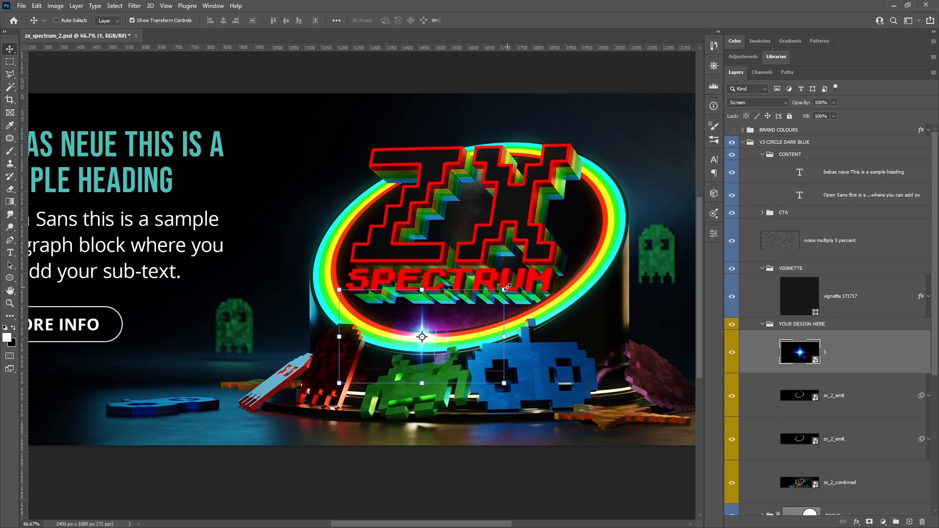
Compare the banner with the blue flare layer off and on, and save the document
{"action": "key", "text": "m"}
{"action": "key", "text": "ctrl+minus"}
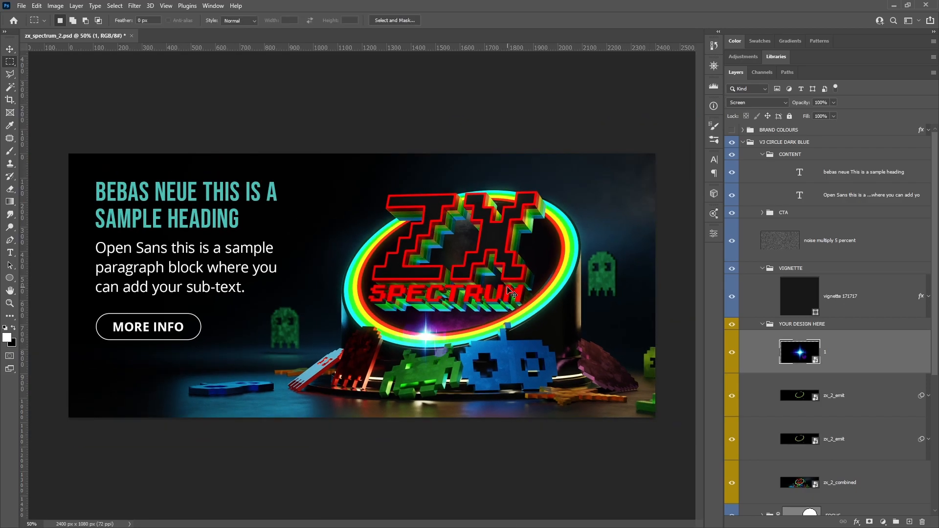
{"action": "left_click", "coordinate": [731, 353]}
{"action": "left_click", "coordinate": [733, 353]}
{"action": "key", "text": "ctrl+s"}
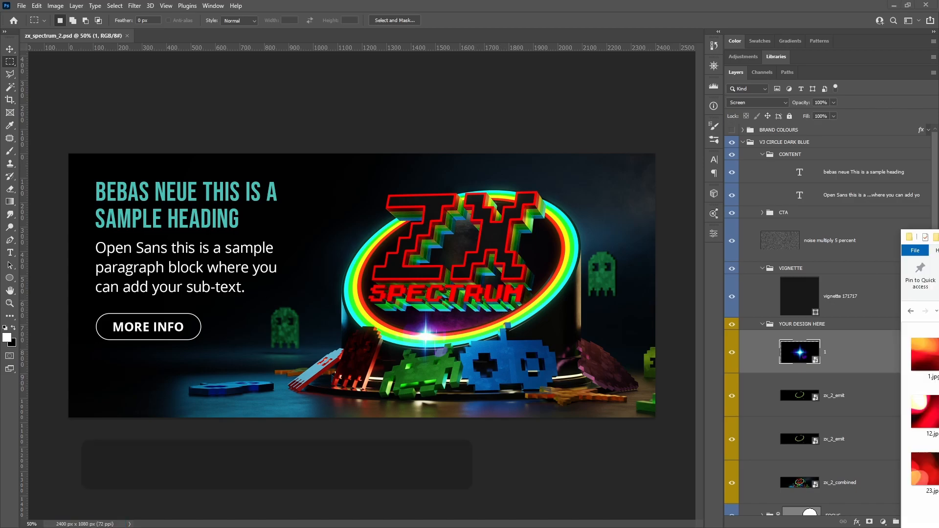
Place the light leak image 19.jpg from the bokeh overlays folder above the flare layer and scale it up to about 185%
{"action": "key", "text": "alt+Tab"}
{"action": "left_click_drag", "start_coordinate": [718, 50], "coordinate": [481, 35]}
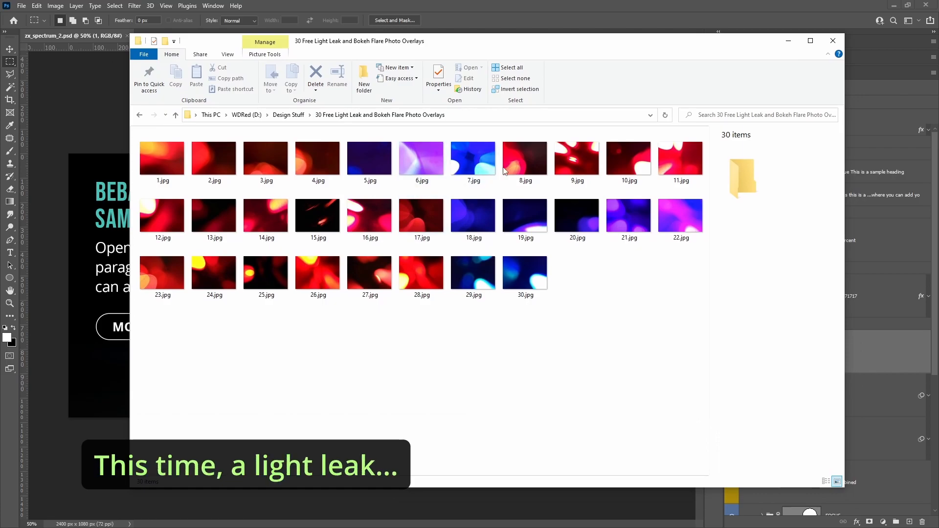
{"action": "left_click", "coordinate": [522, 222]}
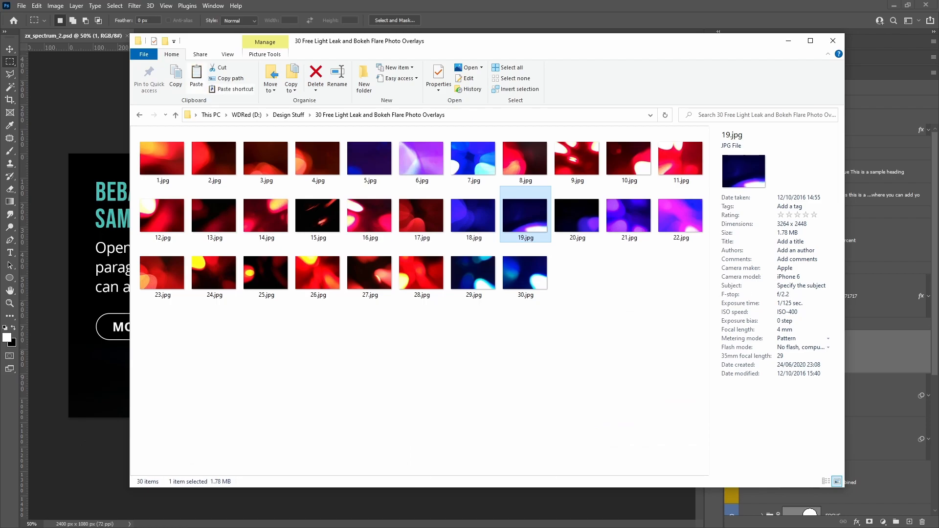
{"action": "left_click_drag", "start_coordinate": [578, 37], "coordinate": [938, 88]}
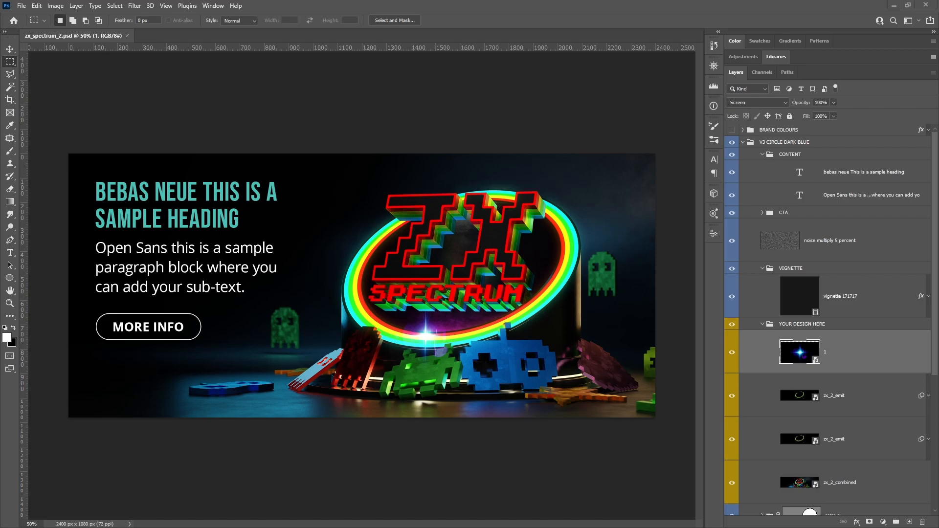
{"action": "left_click_drag", "start_coordinate": [413, 299], "coordinate": [404, 301]}
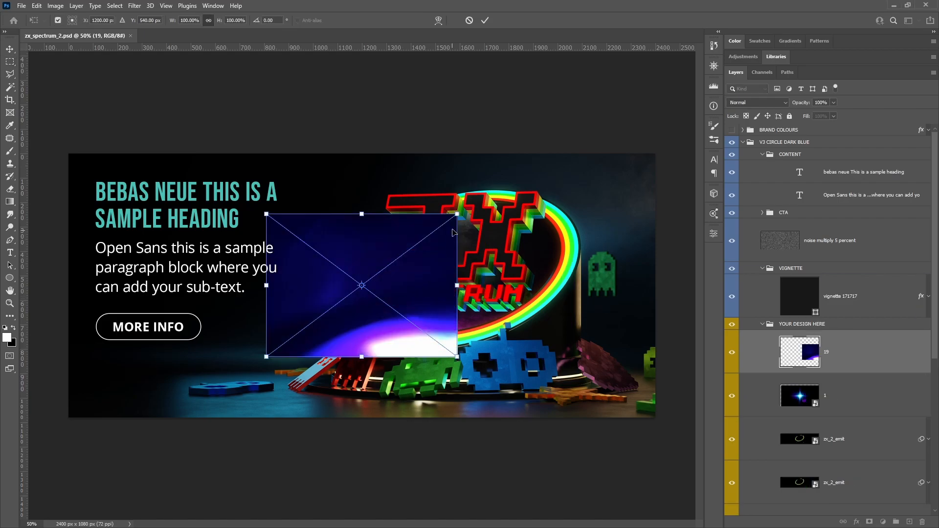
{"action": "left_click_drag", "start_coordinate": [456, 215], "coordinate": [588, 196]}
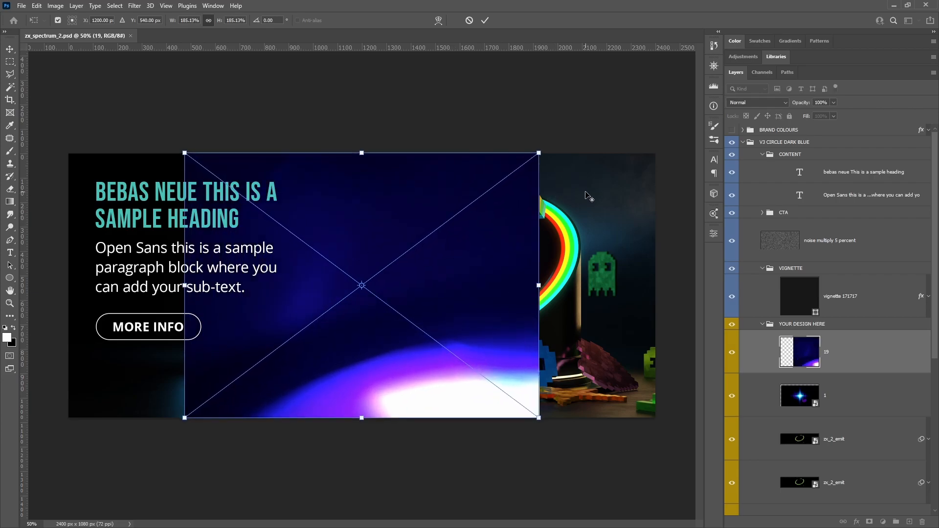
{"action": "key", "text": "Return"}
Set the light leak's blend mode to Screen, then move and enlarge it to cover the banner's right side and the 3D render
{"action": "left_click", "coordinate": [757, 102]}
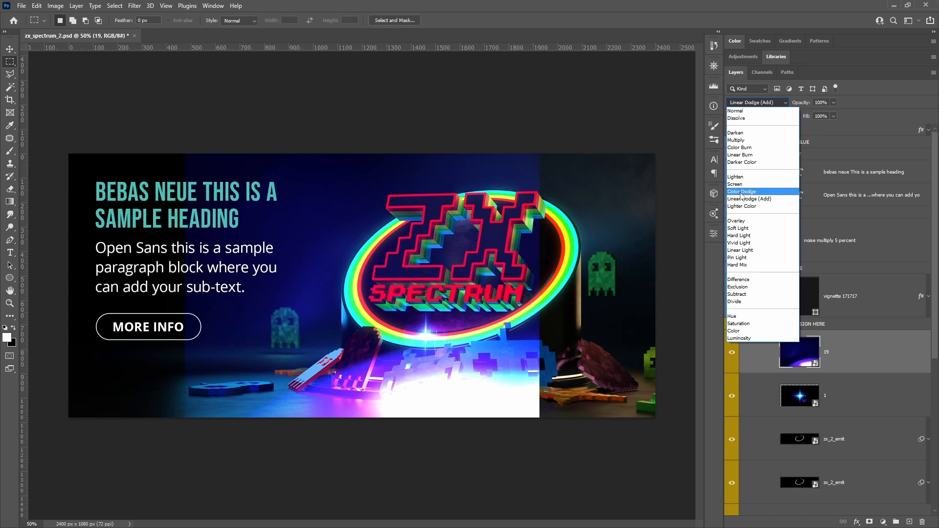
{"action": "left_click", "coordinate": [740, 184]}
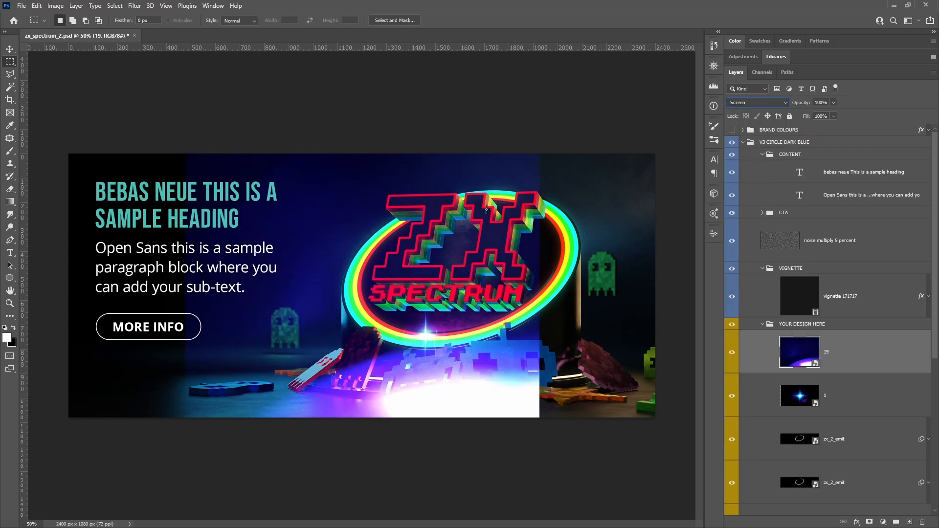
{"action": "key", "text": "v"}
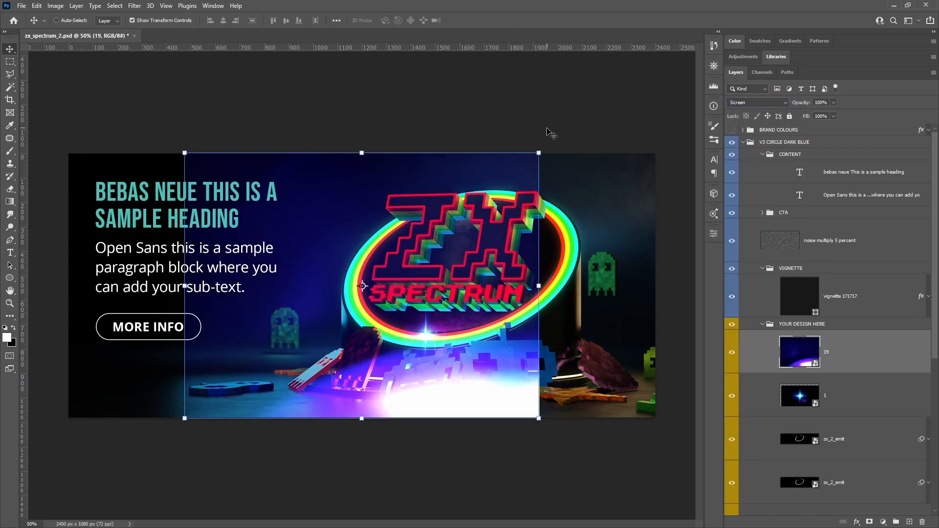
{"action": "left_click_drag", "start_coordinate": [428, 240], "coordinate": [557, 238]}
{"action": "left_click_drag", "start_coordinate": [315, 155], "coordinate": [179, 95]}
{"action": "left_click_drag", "start_coordinate": [548, 387], "coordinate": [495, 382]}
{"action": "key", "text": "Return"}
Compare the banner with the light leak layer off and on, at canvas size and in the Navigator thumbnail
{"action": "key", "text": "m"}
{"action": "left_click", "coordinate": [732, 353]}
{"action": "left_click", "coordinate": [732, 353]}
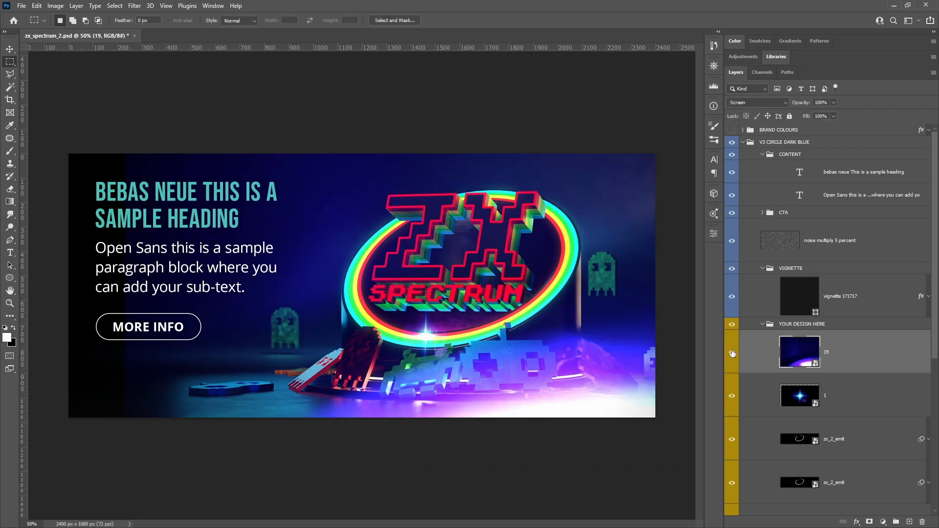
{"action": "left_click", "coordinate": [714, 66]}
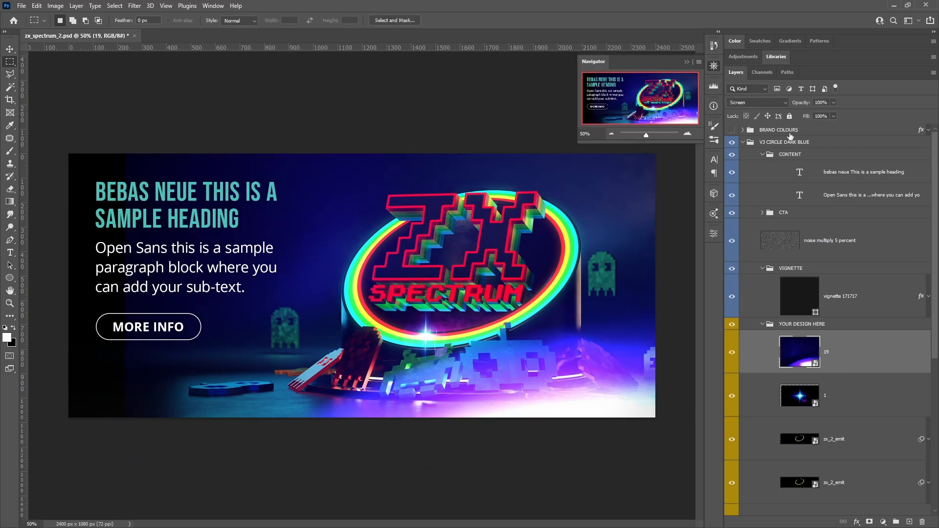
{"action": "left_click", "coordinate": [731, 354]}
{"action": "left_click", "coordinate": [731, 354]}
{"action": "left_click", "coordinate": [716, 66]}
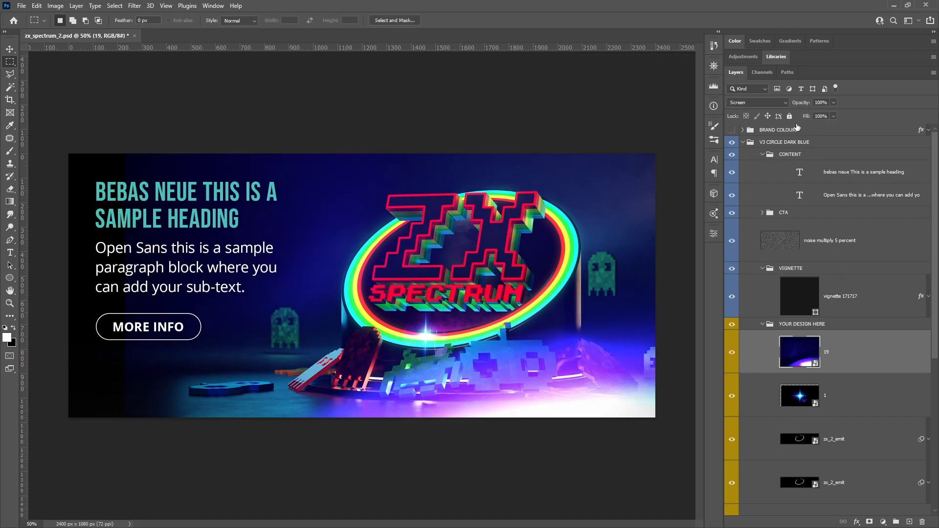
Try lowering the light leak layer's fill to 80%
{"action": "key", "text": "shift+Down"}
{"action": "key", "text": "shift+Down"}
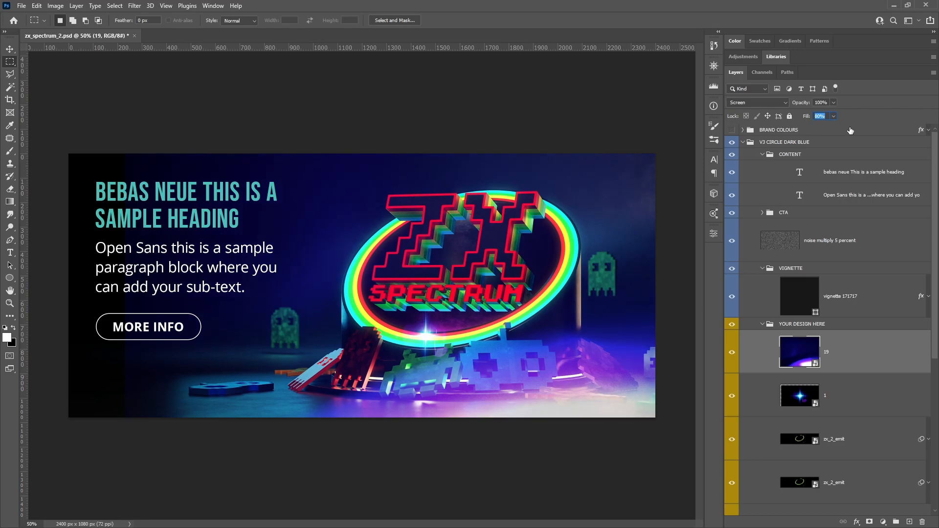
{"action": "key", "text": "shift+Up"}
{"action": "key", "text": "shift+Up"}
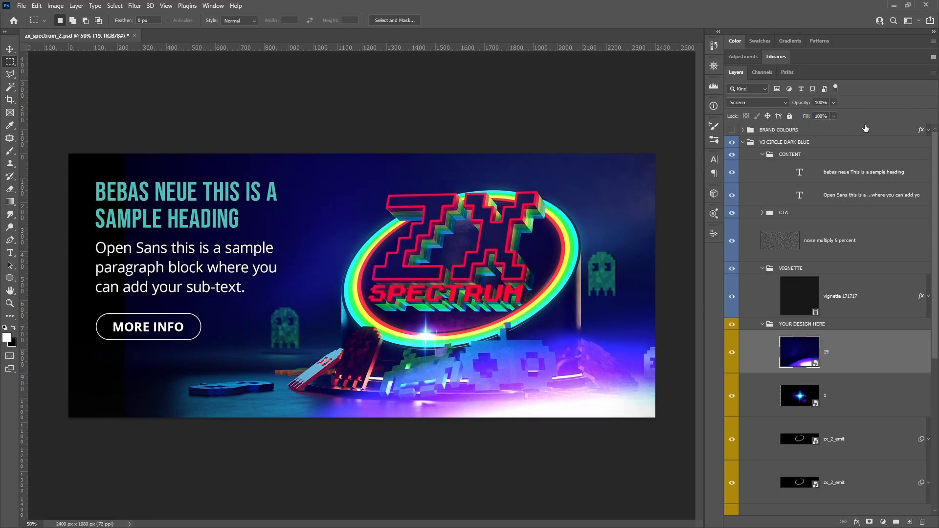
Add a mask to the light leak layer and paint out its hard left edge in black with a brush of about 1200 pixels at 100% opacity
{"action": "left_click", "coordinate": [870, 523]}
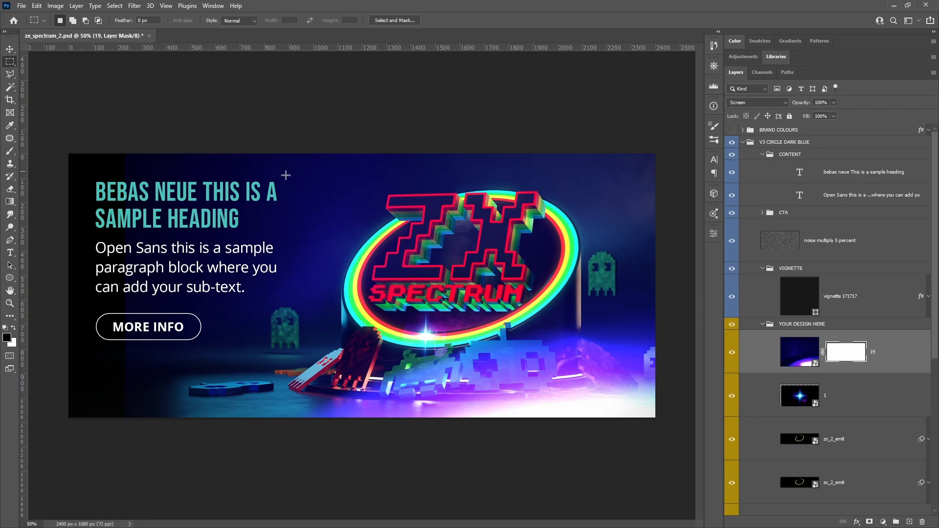
{"action": "key", "text": "b"}
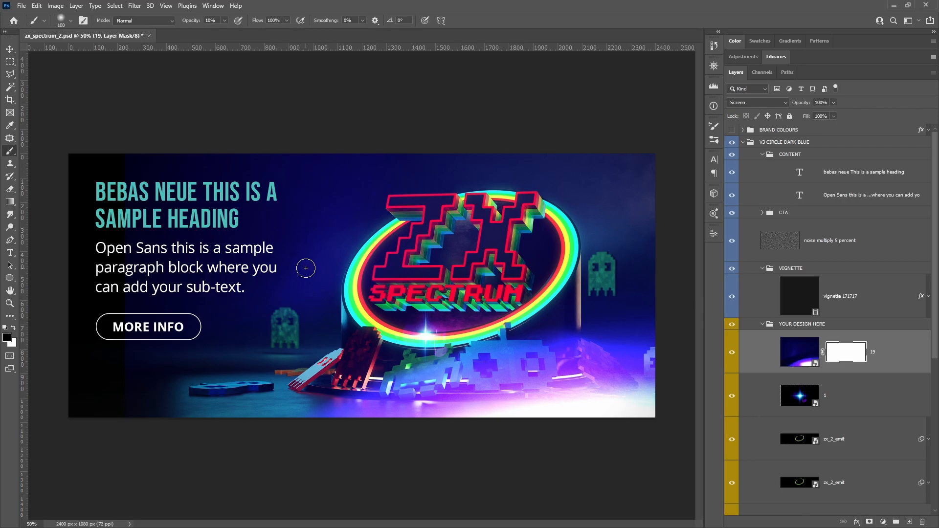
{"action": "key", "text": "bracketright"}
{"action": "key", "text": "bracketright"}
{"action": "key", "text": "bracketright"}
{"action": "key", "text": "bracketright"}
{"action": "key", "text": "bracketright"}
{"action": "key", "text": "bracketright"}
{"action": "key", "text": "bracketright"}
{"action": "key", "text": "bracketright"}
{"action": "key", "text": "bracketright"}
{"action": "key", "text": "bracketright"}
{"action": "key", "text": "bracketright"}
{"action": "key", "text": "bracketright"}
{"action": "key", "text": "bracketright"}
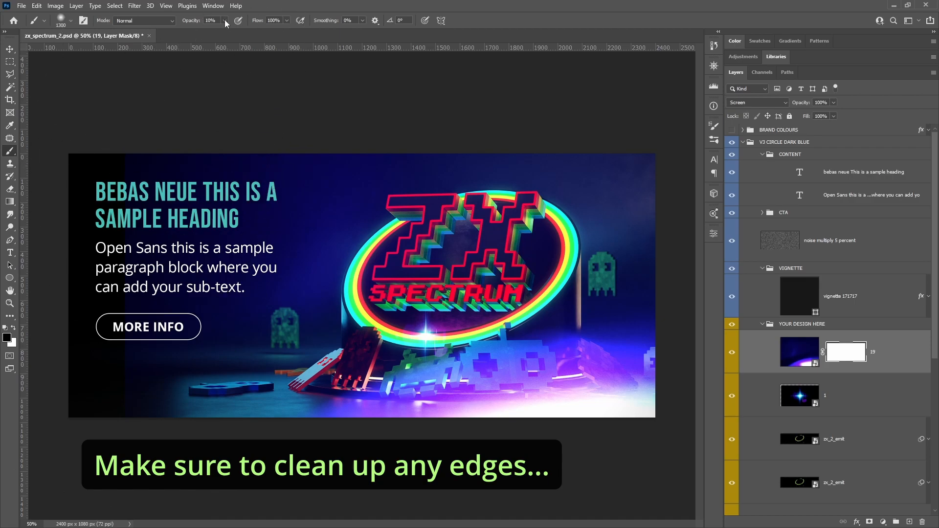
{"action": "left_click_drag", "start_coordinate": [225, 31], "coordinate": [275, 33]}
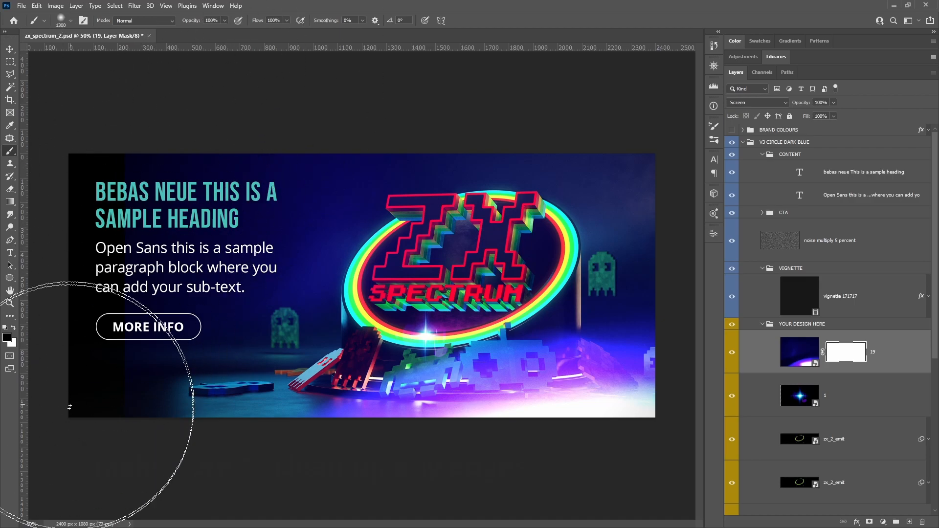
{"action": "mouse_move", "coordinate": [127, 422]}
{"action": "left_mouse_down"}
{"action": "mouse_move", "coordinate": [142, 130]}
{"action": "mouse_move", "coordinate": [136, 147]}
{"action": "mouse_move", "coordinate": [187, 147]}
{"action": "left_mouse_up"}
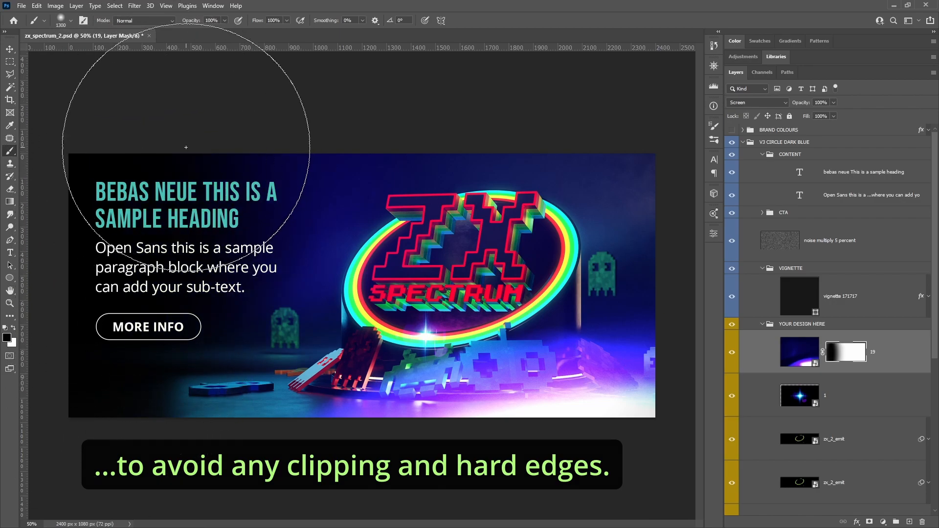
Fade the light leak further behind the heading text by painting black on its mask with a 1700-pixel brush
{"action": "key", "text": "bracketright"}
{"action": "key", "text": "bracketright"}
{"action": "key", "text": "bracketright"}
{"action": "key", "text": "bracketright"}
{"action": "left_click_drag", "start_coordinate": [178, 132], "coordinate": [178, 143]}
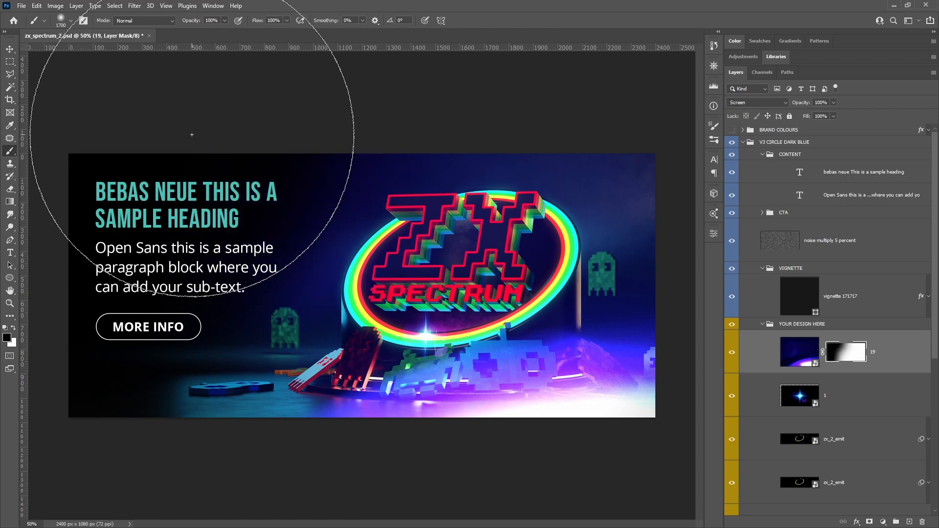
{"action": "key", "text": "bracketright"}
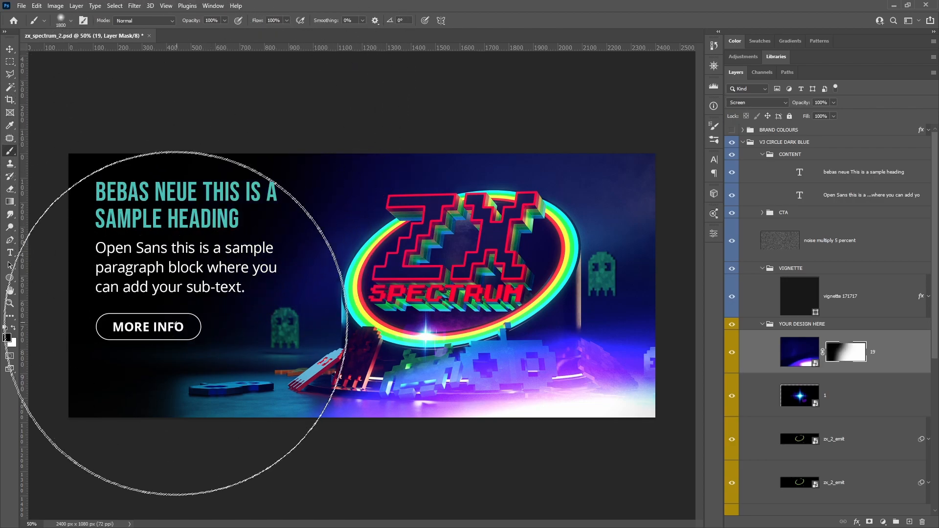
{"action": "key", "text": "bracketleft"}
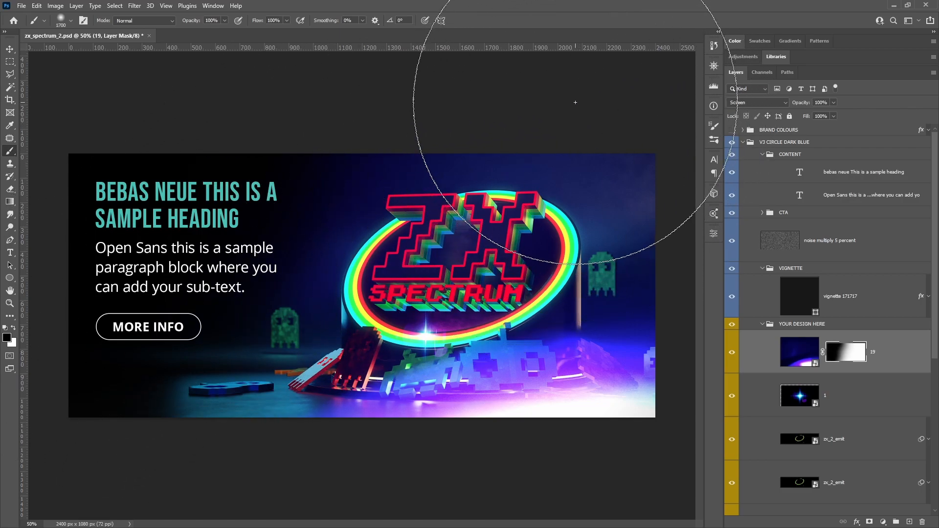
Paint black on the light leak's mask along the banner's upper edge, from the logo across to the heading
{"action": "key", "text": "ctrl+minus"}
{"action": "mouse_move", "coordinate": [593, 126]}
{"action": "left_mouse_down"}
{"action": "mouse_move", "coordinate": [525, 116]}
{"action": "mouse_move", "coordinate": [430, 122]}
{"action": "left_mouse_up"}
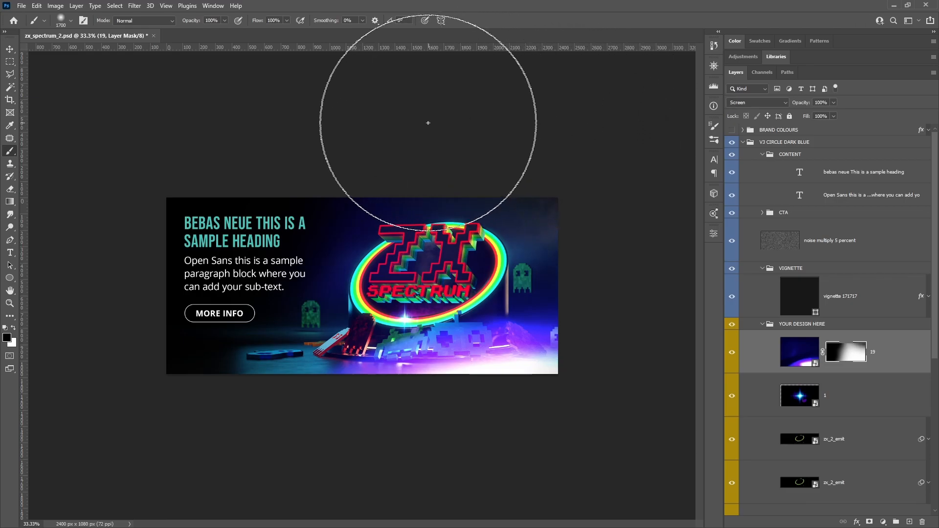
{"action": "mouse_move", "coordinate": [330, 149]}
{"action": "left_mouse_down"}
{"action": "mouse_move", "coordinate": [348, 139]}
{"action": "mouse_move", "coordinate": [272, 205]}
{"action": "mouse_move", "coordinate": [274, 240]}
{"action": "mouse_move", "coordinate": [288, 203]}
{"action": "left_mouse_up"}
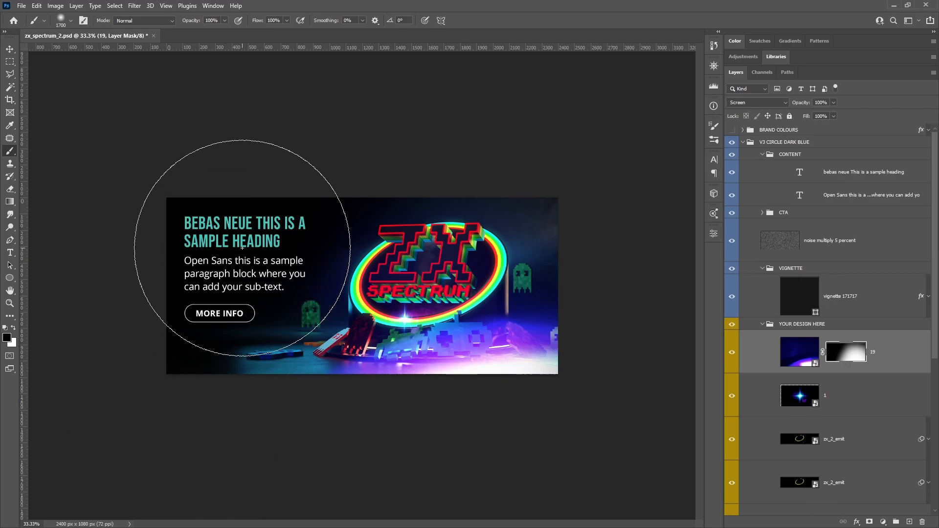
Enlarge the brush to about 2400 pixels and soften the light leak's remaining left side by painting black on its mask
{"action": "key", "text": "bracketright"}
{"action": "key", "text": "bracketright"}
{"action": "key", "text": "bracketright"}
{"action": "key", "text": "bracketright"}
{"action": "key", "text": "bracketright"}
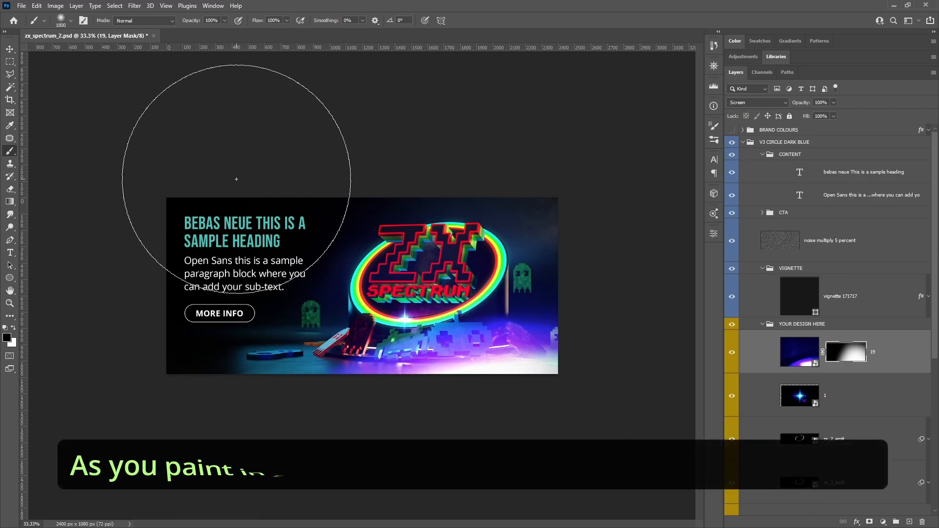
{"action": "key", "text": "bracketright"}
{"action": "key", "text": "bracketright"}
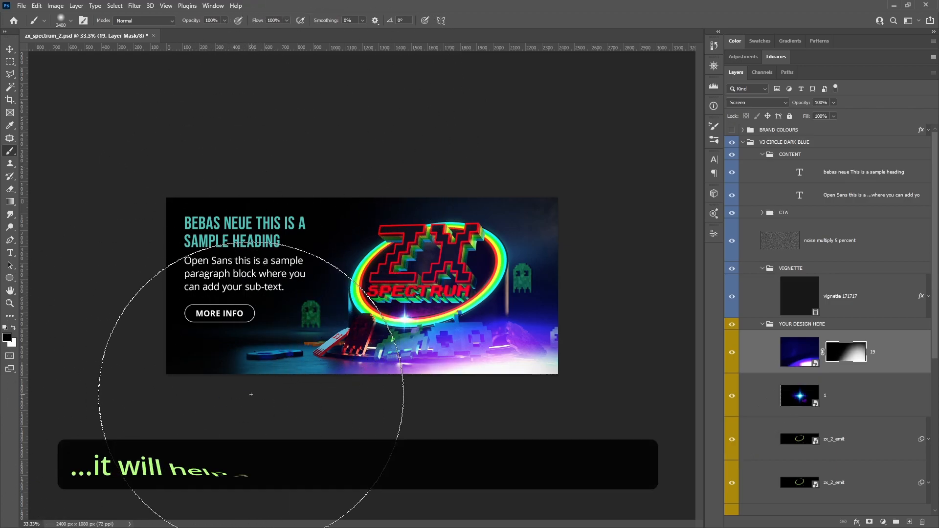
Compare the banner with the masked light leak layer off and on
{"action": "key", "text": "m"}
{"action": "key", "text": "ctrl+plus"}
{"action": "left_click", "coordinate": [733, 351]}
{"action": "left_click", "coordinate": [732, 351]}
{"action": "left_click", "coordinate": [732, 353]}
{"action": "left_click", "coordinate": [732, 352]}
Paint white on the light leak's mask over the base's characters and beside the logo, using a 1100-pixel brush at 10% opacity
{"action": "key", "text": "b"}
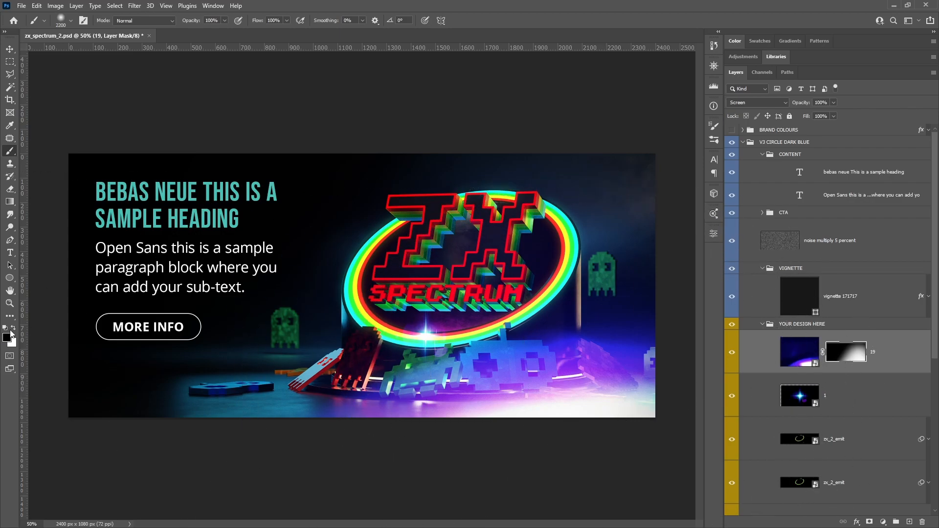
{"action": "left_click", "coordinate": [14, 328]}
{"action": "key", "text": "bracketleft"}
{"action": "key", "text": "bracketleft"}
{"action": "key", "text": "bracketleft"}
{"action": "key", "text": "bracketleft"}
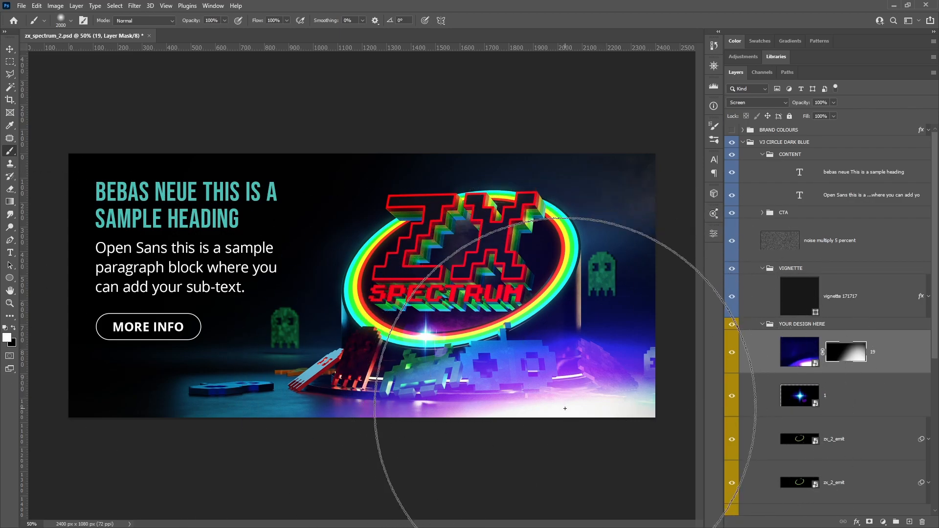
{"action": "key", "text": "bracketleft"}
{"action": "key", "text": "bracketleft"}
{"action": "key", "text": "bracketleft"}
{"action": "key", "text": "bracketleft"}
{"action": "key", "text": "bracketleft"}
{"action": "key", "text": "bracketleft"}
{"action": "key", "text": "bracketleft"}
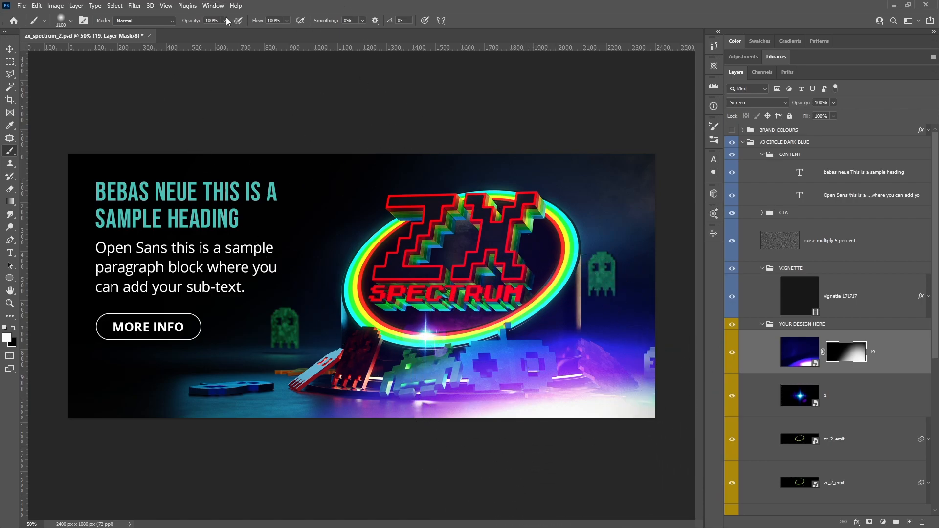
{"action": "left_click_drag", "start_coordinate": [186, 33], "coordinate": [185, 33]}
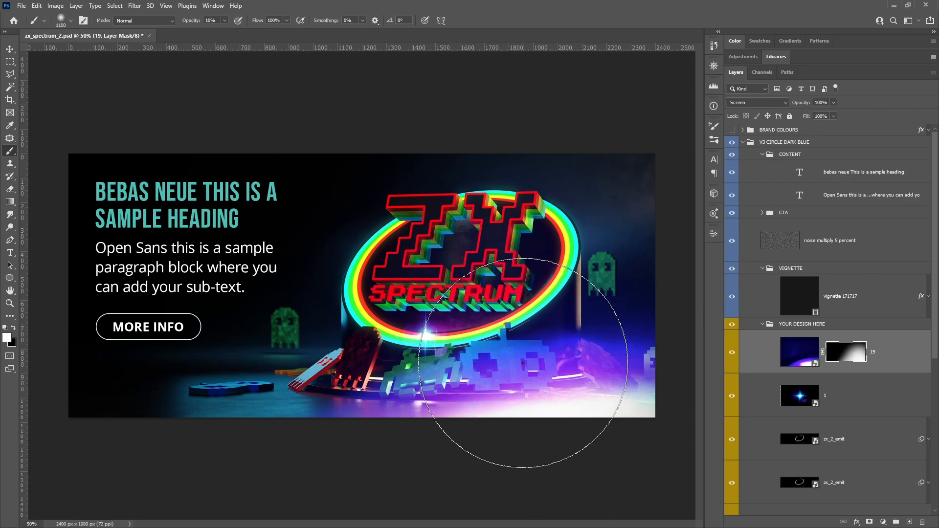
{"action": "mouse_move", "coordinate": [487, 298]}
{"action": "left_mouse_down"}
{"action": "mouse_move", "coordinate": [514, 274]}
{"action": "mouse_move", "coordinate": [608, 262]}
{"action": "mouse_move", "coordinate": [629, 315]}
{"action": "left_mouse_up"}
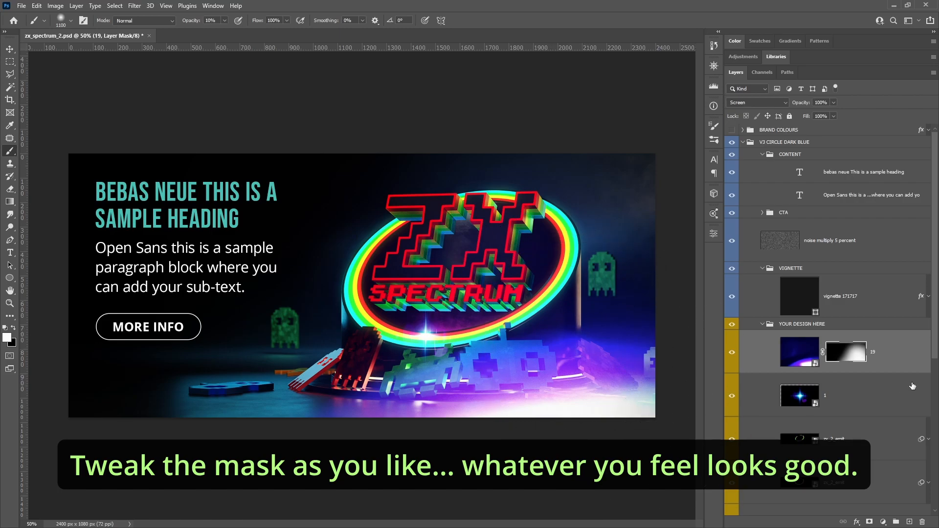
Isolate the light leak's mask, brush white across its lower middle area, and return to the normal banner view
{"action": "left_click", "coordinate": [847, 352], "text": "alt"}
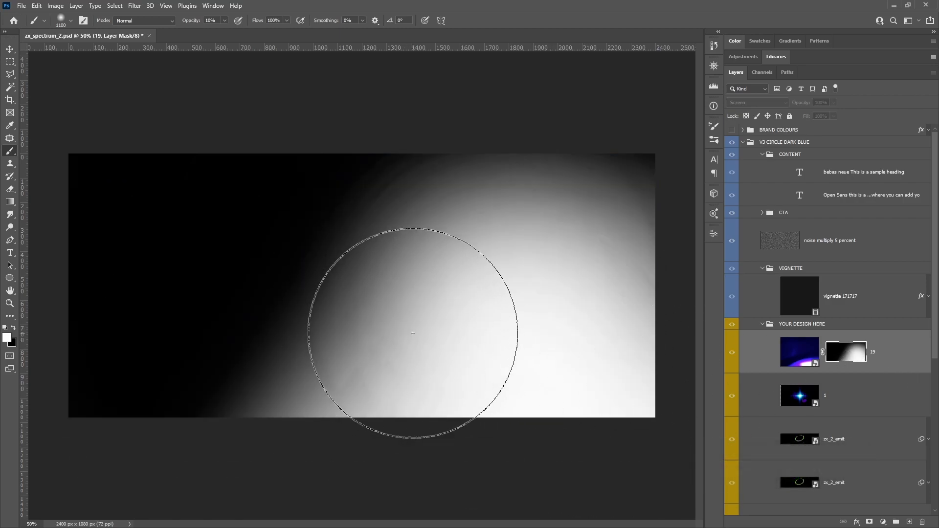
{"action": "mouse_move", "coordinate": [382, 358]}
{"action": "left_mouse_down"}
{"action": "mouse_move", "coordinate": [359, 402]}
{"action": "mouse_move", "coordinate": [519, 373]}
{"action": "mouse_move", "coordinate": [593, 282]}
{"action": "mouse_move", "coordinate": [588, 367]}
{"action": "mouse_move", "coordinate": [514, 417]}
{"action": "left_mouse_up"}
{"action": "left_click", "coordinate": [810, 362]}
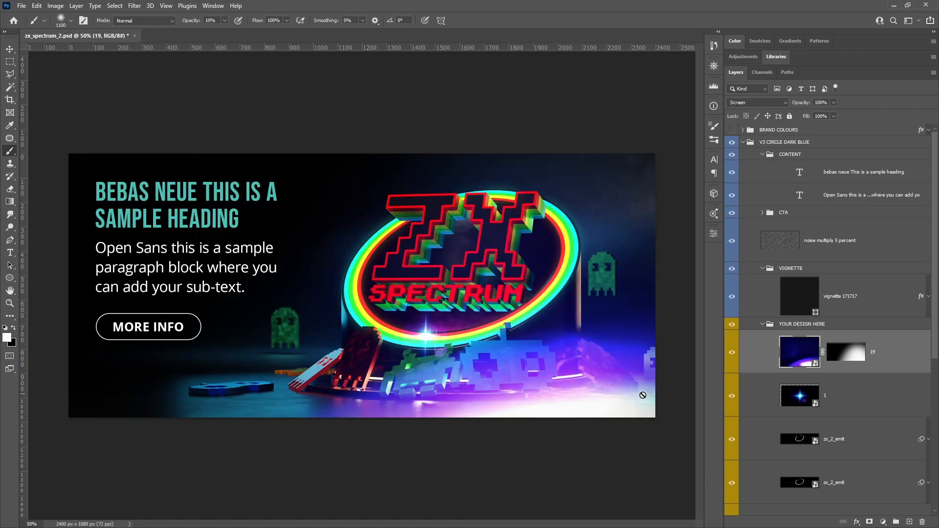
{"action": "key", "text": "m"}
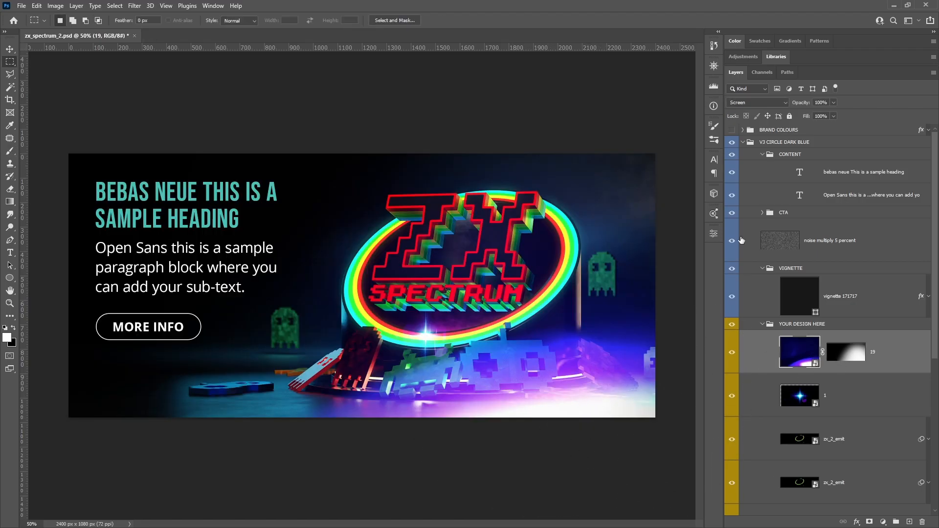
Compare the banner repeatedly with light leak layer 19 hidden and shown to judge the refined mask
{"action": "left_click", "coordinate": [732, 354]}
{"action": "left_click", "coordinate": [732, 354]}
{"action": "left_click", "coordinate": [732, 354]}
{"action": "left_click", "coordinate": [732, 354]}
{"action": "left_click", "coordinate": [732, 355]}
{"action": "left_click", "coordinate": [732, 355]}
{"action": "left_click", "coordinate": [732, 355]}
{"action": "left_click", "coordinate": [732, 355]}
Scale both zx_2_emit layers and the zx_2_combined render together to 113.48%
{"action": "scroll", "coordinate": [864, 411], "scroll_direction": "down", "scroll_amount": 5}
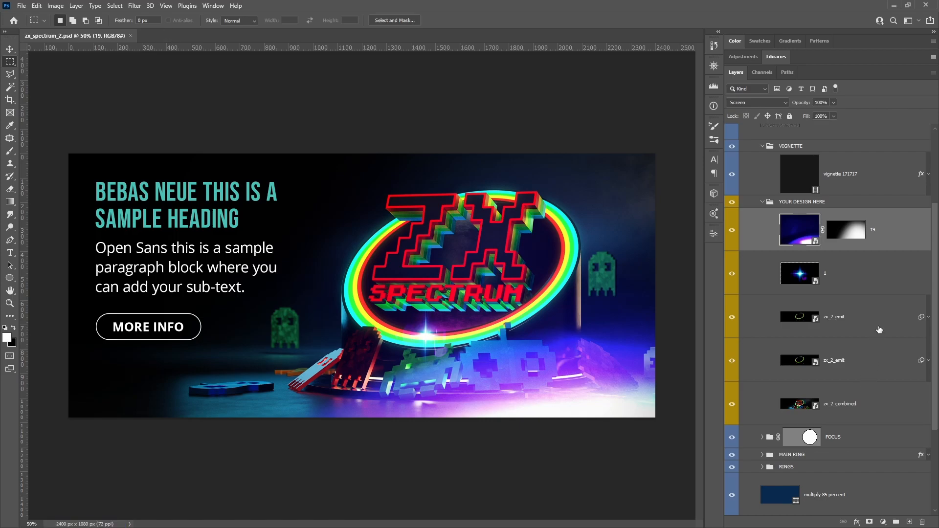
{"action": "left_click", "coordinate": [876, 314]}
{"action": "left_click", "coordinate": [878, 365], "text": "shift"}
{"action": "left_click", "coordinate": [885, 406], "text": "shift"}
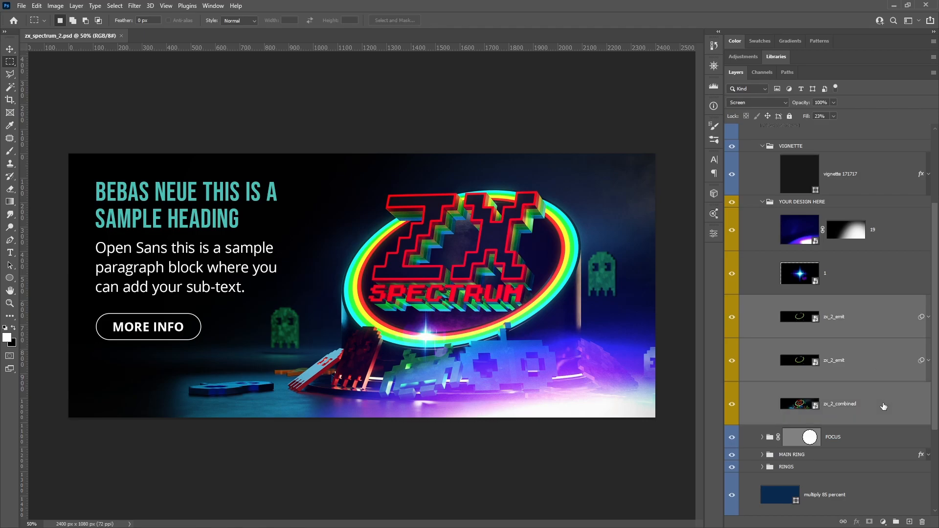
{"action": "key", "text": "v"}
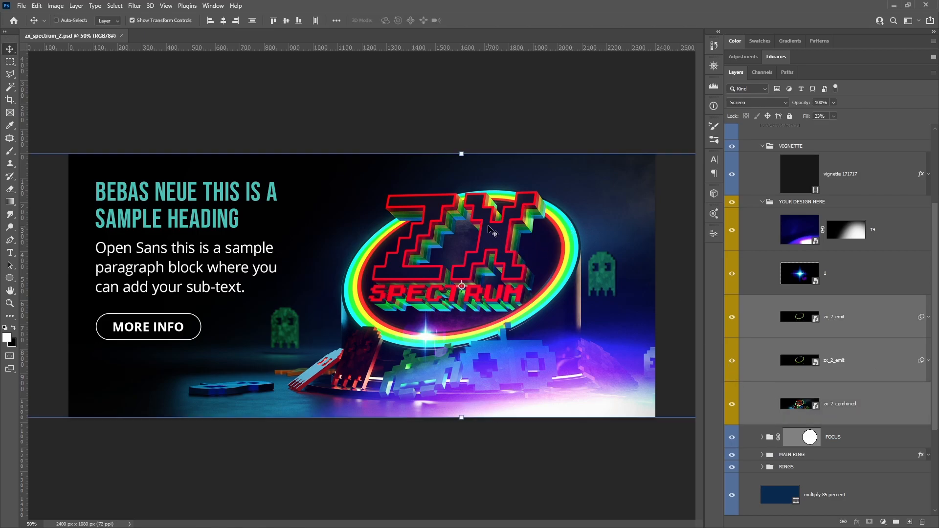
{"action": "left_click_drag", "start_coordinate": [462, 154], "coordinate": [461, 138]}
{"action": "left_click_drag", "start_coordinate": [461, 139], "coordinate": [462, 142]}
Nudge the enlarged render layers slightly up and 40 px to the right, and apply the transform
{"action": "key", "text": "shift+Up"}
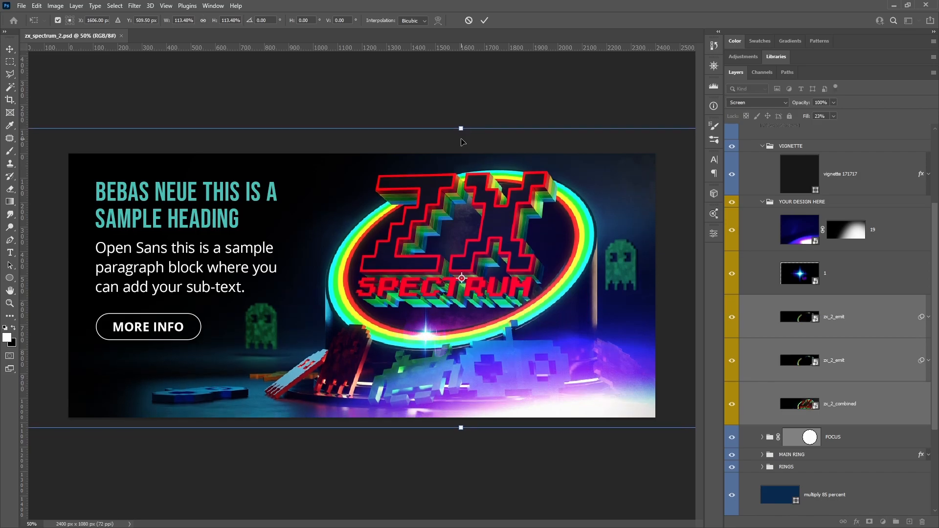
{"action": "key", "text": "shift+Right"}
{"action": "key", "text": "shift+Right"}
{"action": "key", "text": "shift+Right"}
{"action": "key", "text": "shift+Right"}
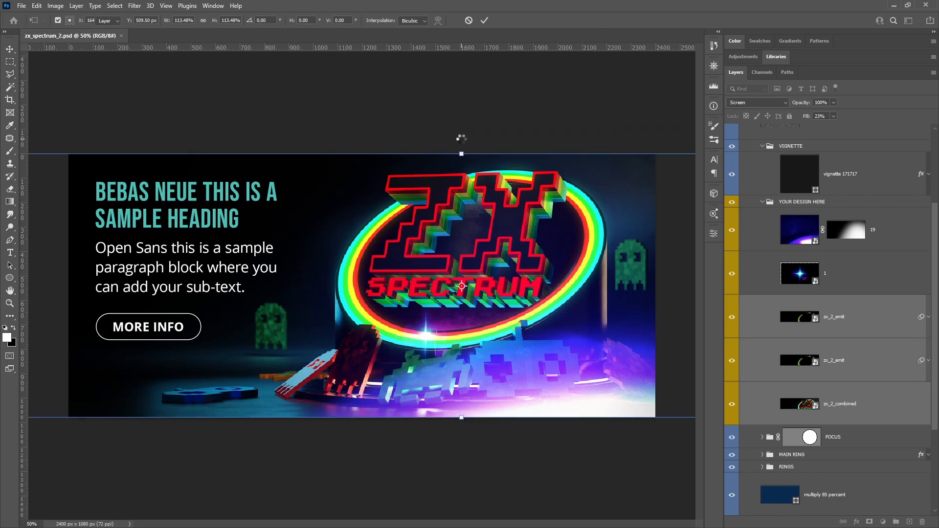
{"action": "key", "text": "Return"}
{"action": "key", "text": "m"}
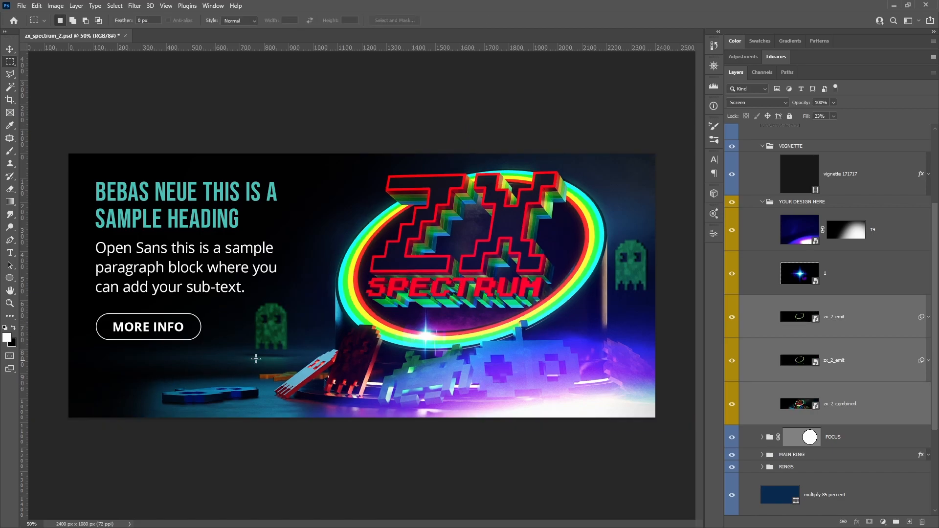
Compare the enlarged banner with the light leak off and on, including in the Navigator preview, and save the document
{"action": "left_click", "coordinate": [733, 230]}
{"action": "left_click", "coordinate": [732, 230]}
{"action": "left_click", "coordinate": [714, 66]}
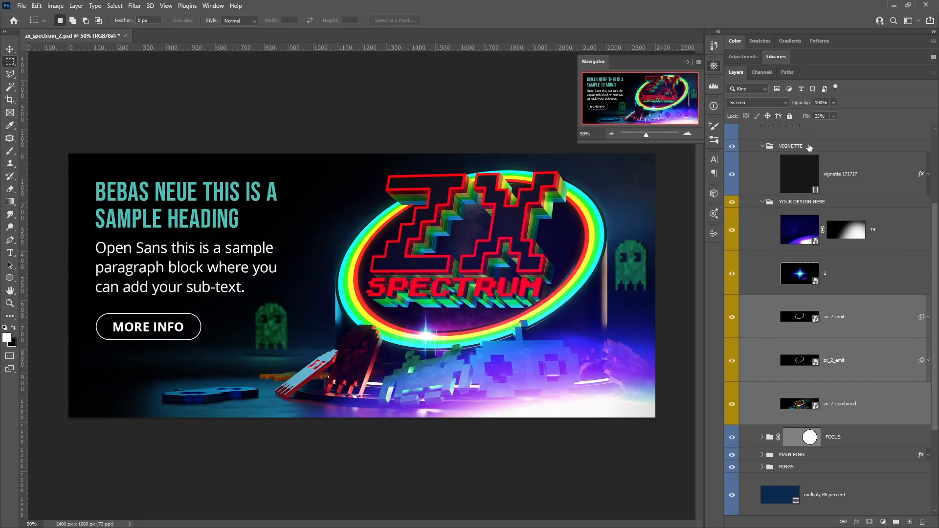
{"action": "left_click", "coordinate": [732, 230]}
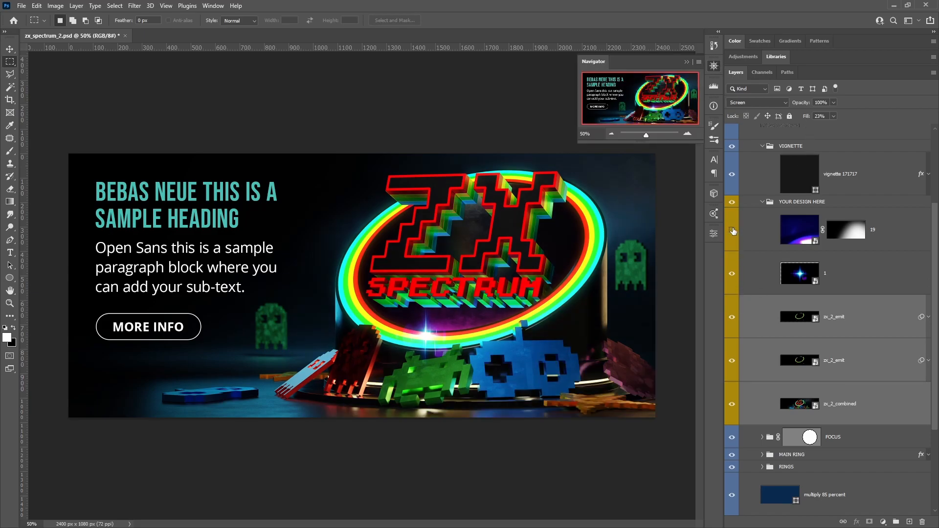
{"action": "left_click", "coordinate": [733, 230]}
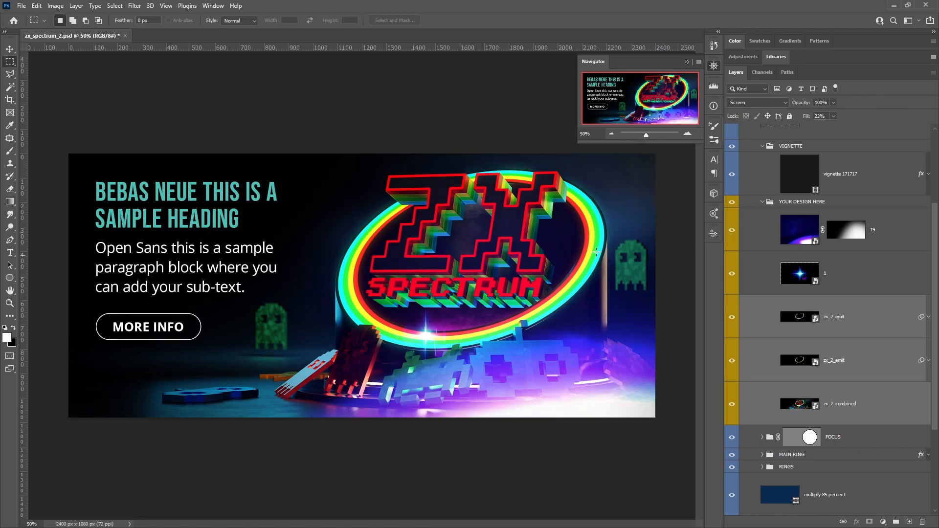
{"action": "left_click", "coordinate": [713, 67]}
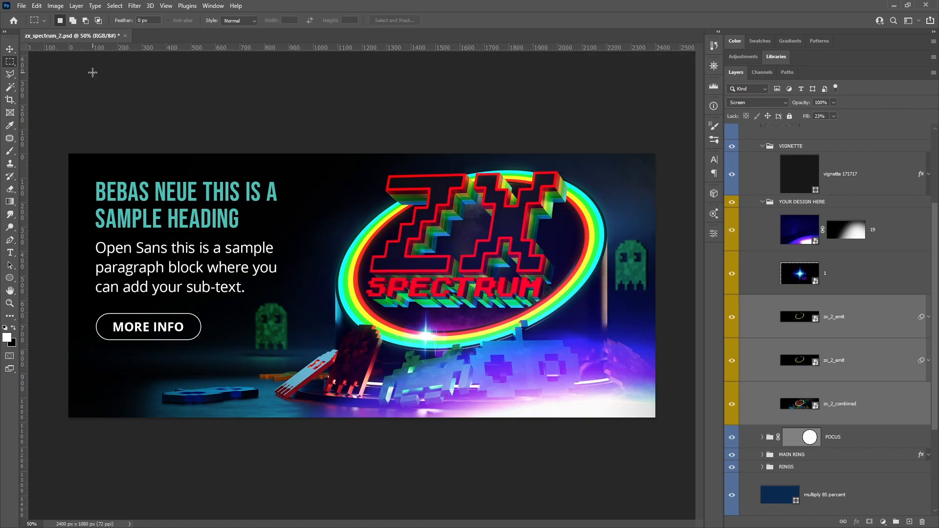
{"action": "key", "text": "ctrl+s"}
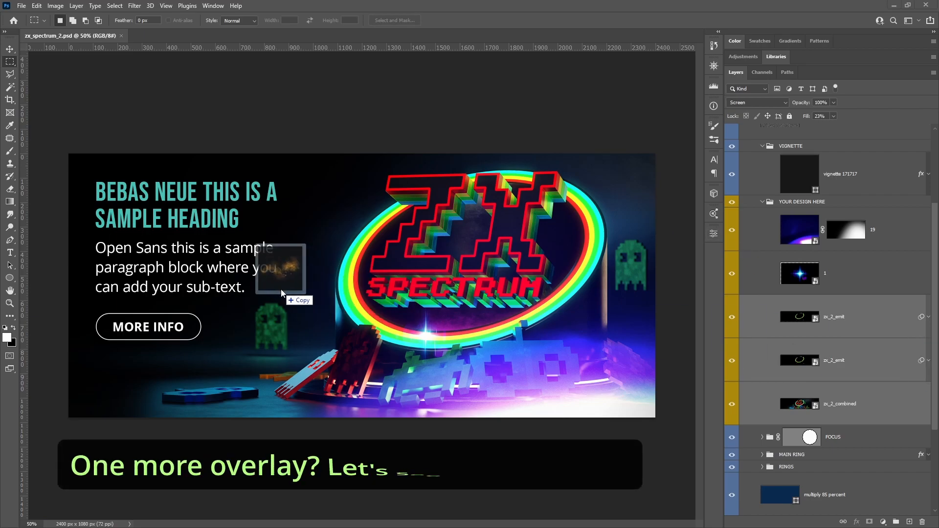
Place the gold particle image shutterstock_578771509 into the banner at 161.33% scale
{"action": "left_click_drag", "start_coordinate": [294, 266], "coordinate": [333, 288]}
{"action": "left_click_drag", "start_coordinate": [509, 147], "coordinate": [649, 98]}
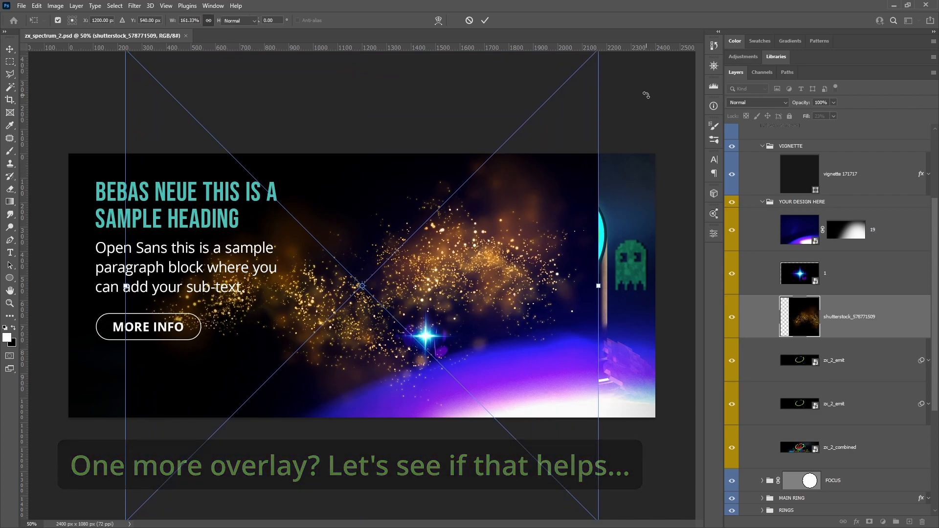
{"action": "key", "text": "Return"}
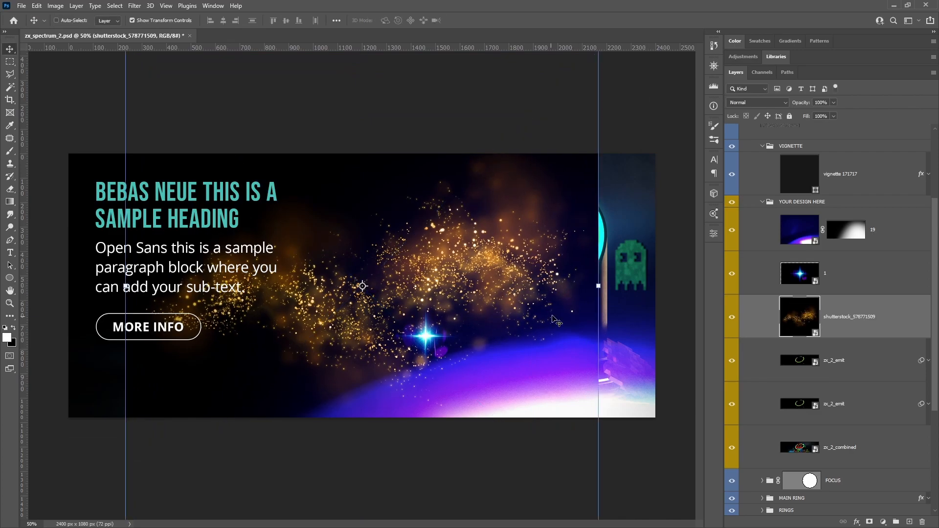
Move the particle overlay above lens flare layer 1 and set its blend mode to Screen
{"action": "left_click_drag", "start_coordinate": [874, 312], "coordinate": [878, 261]}
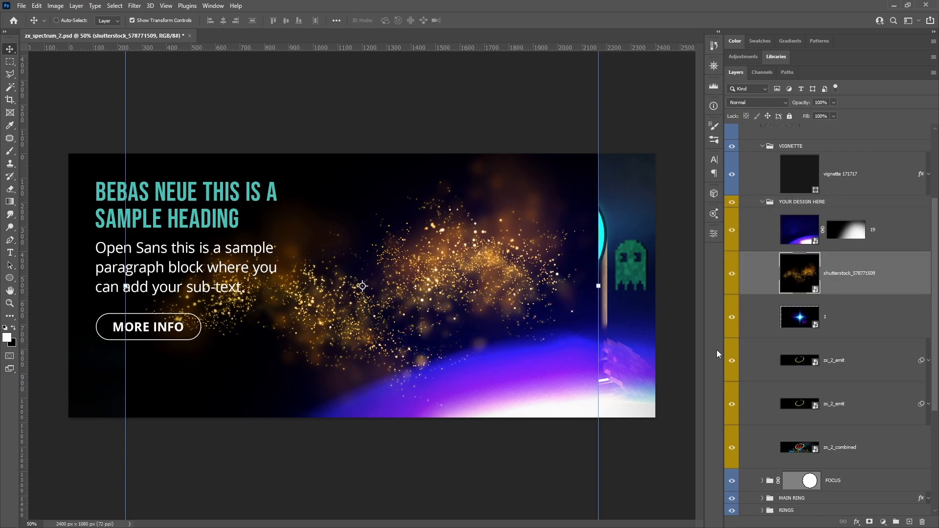
{"action": "left_click", "coordinate": [756, 103]}
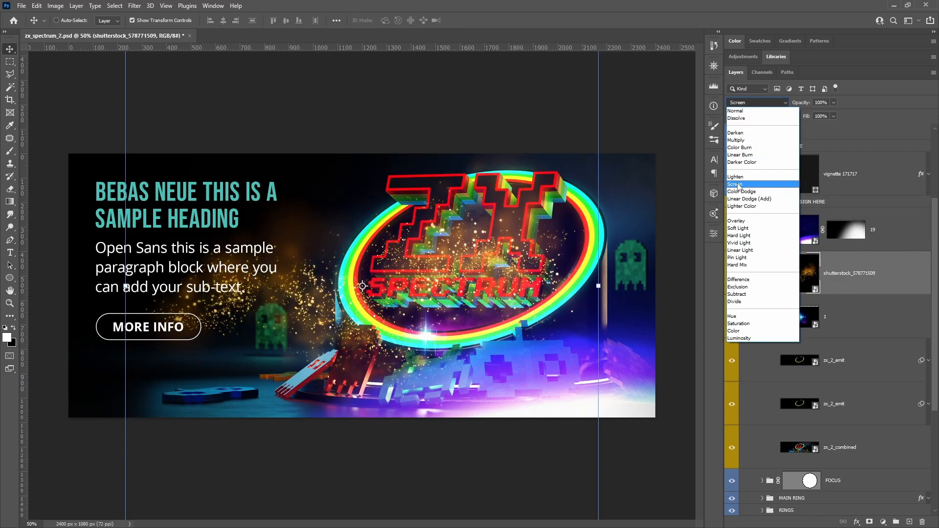
{"action": "left_click", "coordinate": [738, 185]}
Shift the particle overlay over the banner's lower-right area and scale it to 270%
{"action": "left_click_drag", "start_coordinate": [342, 274], "coordinate": [486, 405]}
{"action": "key", "text": "ctrl+t"}
{"action": "left_click_drag", "start_coordinate": [496, 209], "coordinate": [496, 50]}
{"action": "left_click_drag", "start_coordinate": [541, 329], "coordinate": [582, 324]}
Nudge the particle overlay to X 1947 px and Y 1141 px so its sparks surround the logo's base, and apply the transform
{"action": "key", "text": "shift+Right"}
{"action": "key", "text": "shift+Right"}
{"action": "key", "text": "shift+Right"}
{"action": "key", "text": "shift+Up"}
{"action": "key", "text": "shift+Up"}
{"action": "key", "text": "shift+Up"}
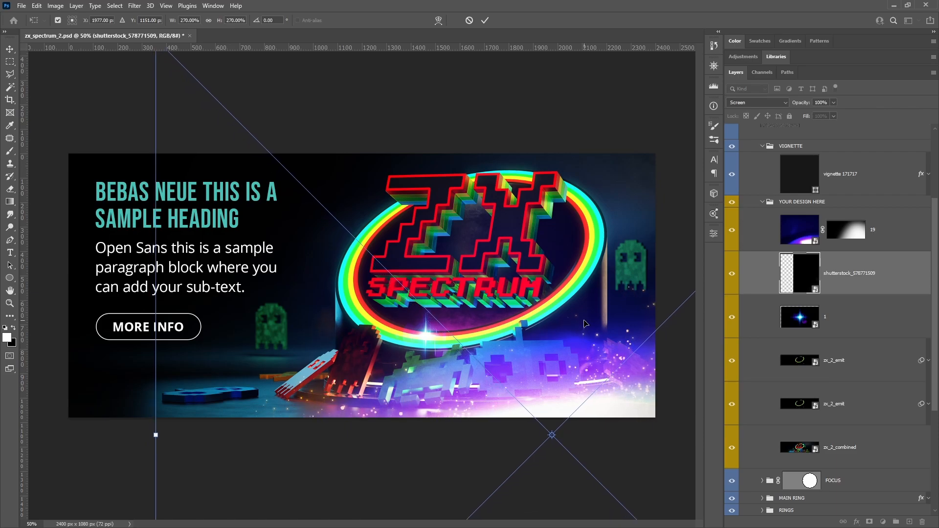
{"action": "key", "text": "shift+Up"}
{"action": "key", "text": "shift+Left"}
{"action": "key", "text": "shift+Left"}
{"action": "key", "text": "shift+Left"}
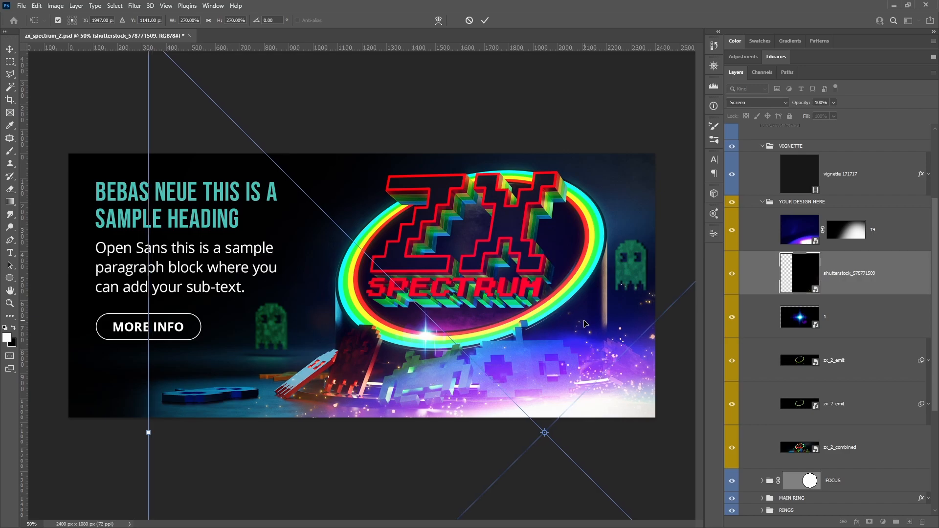
{"action": "key", "text": "Return"}
{"action": "key", "text": "m"}
{"action": "left_click", "coordinate": [134, 6]}
{"action": "mouse_move", "coordinate": [164, 132]}
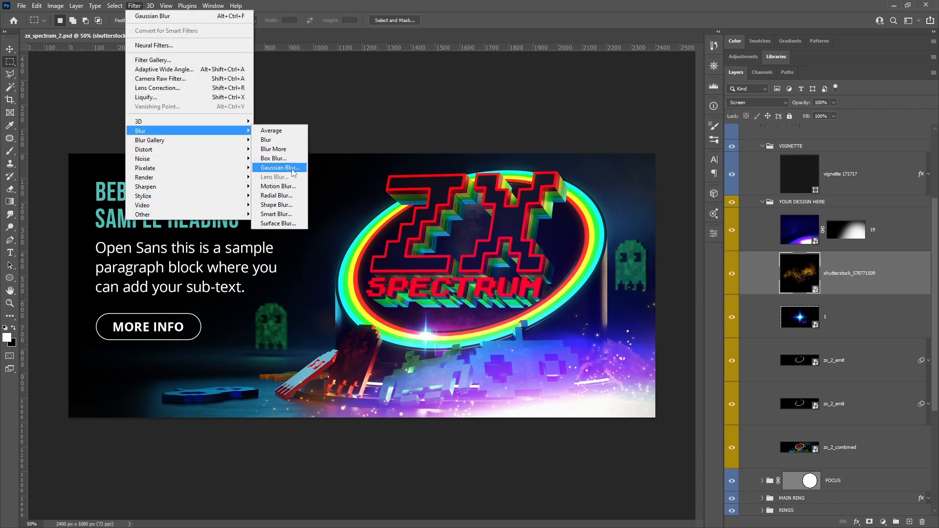
{"action": "left_click", "coordinate": [284, 205]}
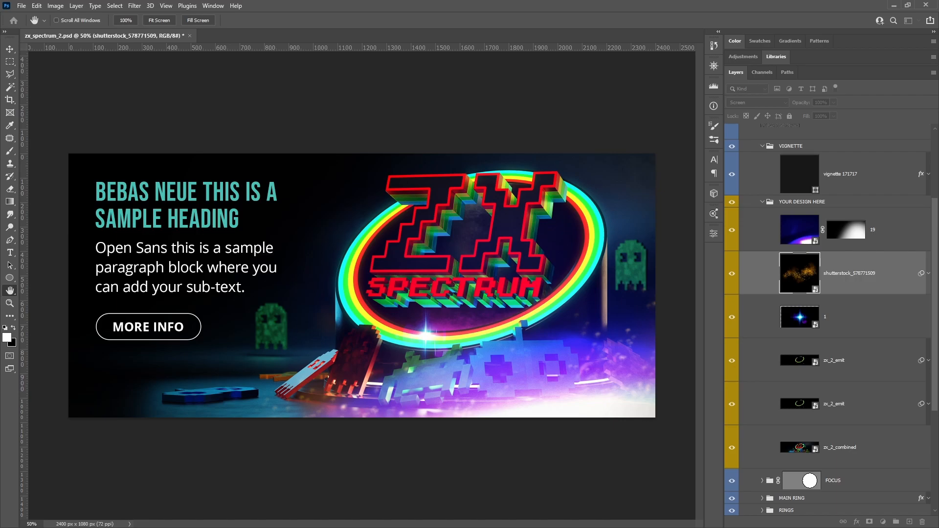
{"action": "left_click_drag", "start_coordinate": [699, 105], "coordinate": [768, 77]}
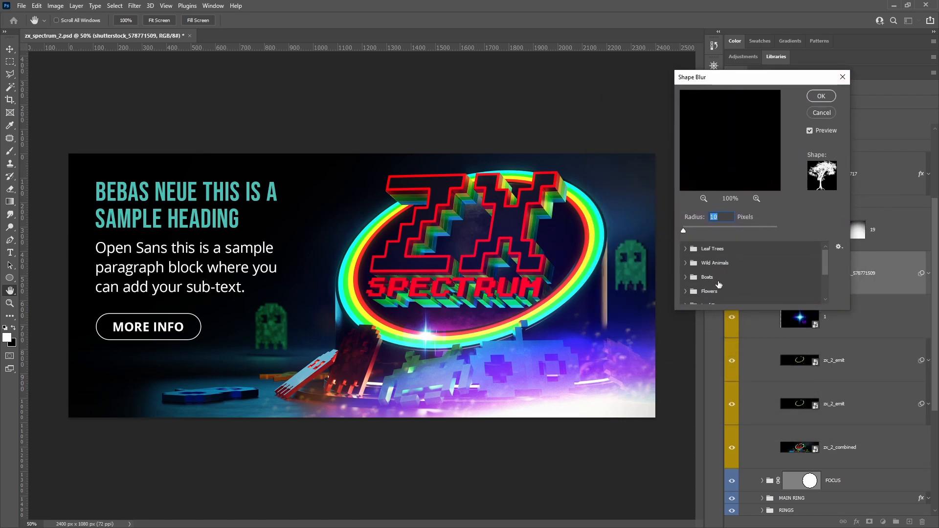
{"action": "left_click_drag", "start_coordinate": [825, 272], "coordinate": [827, 292]}
{"action": "left_click", "coordinate": [823, 114]}
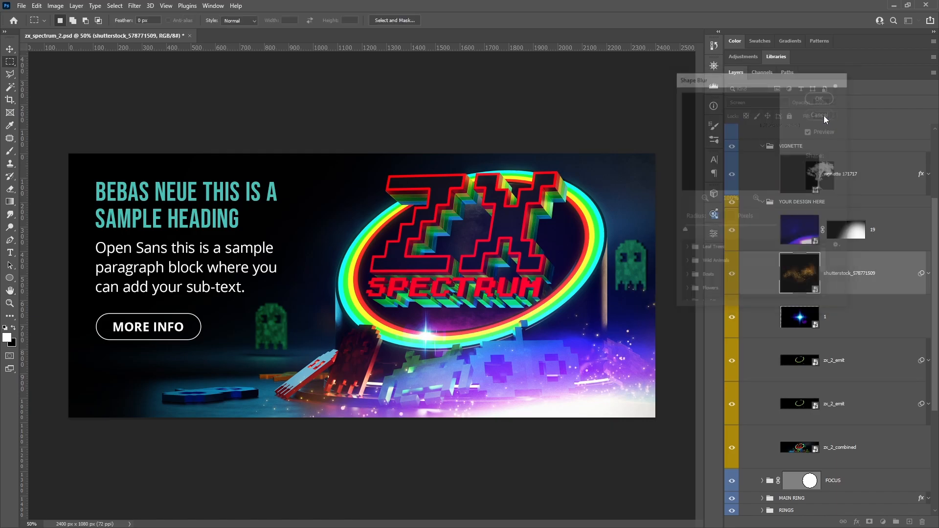
Start an Iris Blur on the particle overlay and set its Light Bokeh to 7%
{"action": "left_click", "coordinate": [134, 6]}
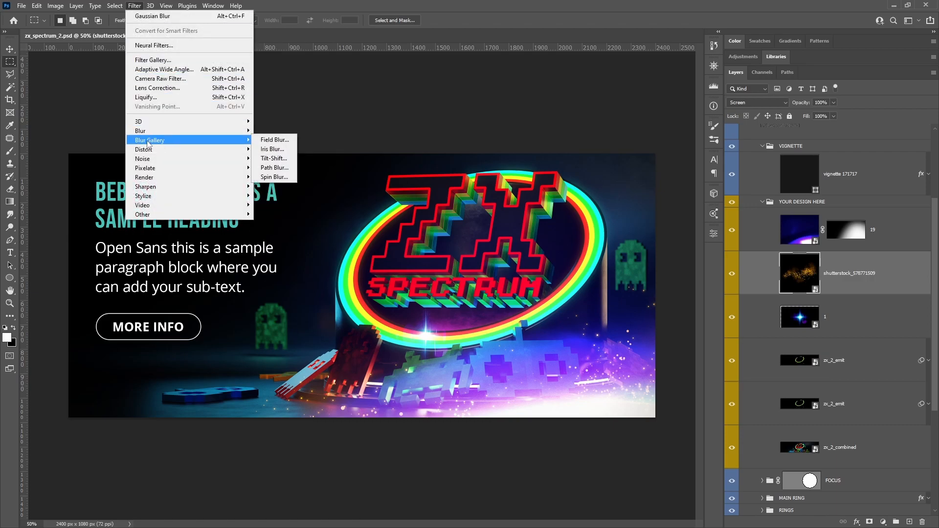
{"action": "left_click", "coordinate": [272, 148]}
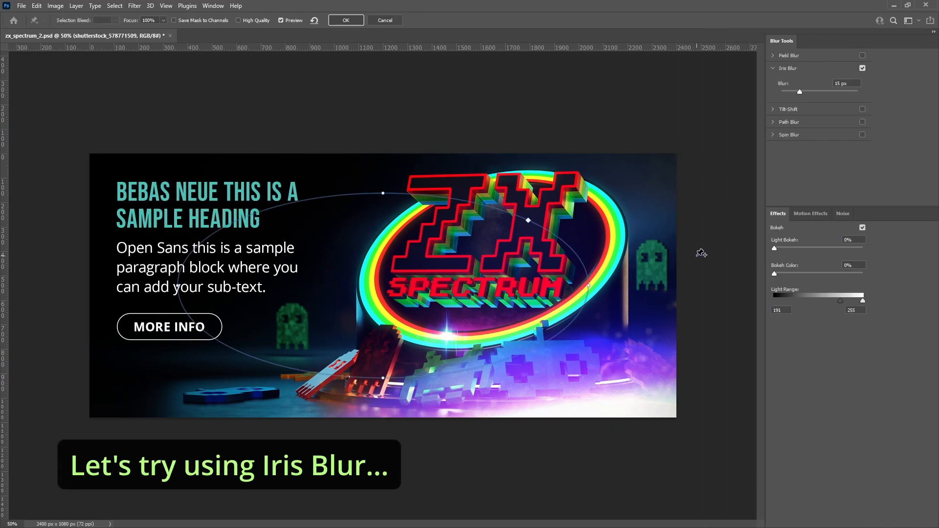
{"action": "left_click_drag", "start_coordinate": [775, 248], "coordinate": [777, 248]}
{"action": "left_click", "coordinate": [824, 248]}
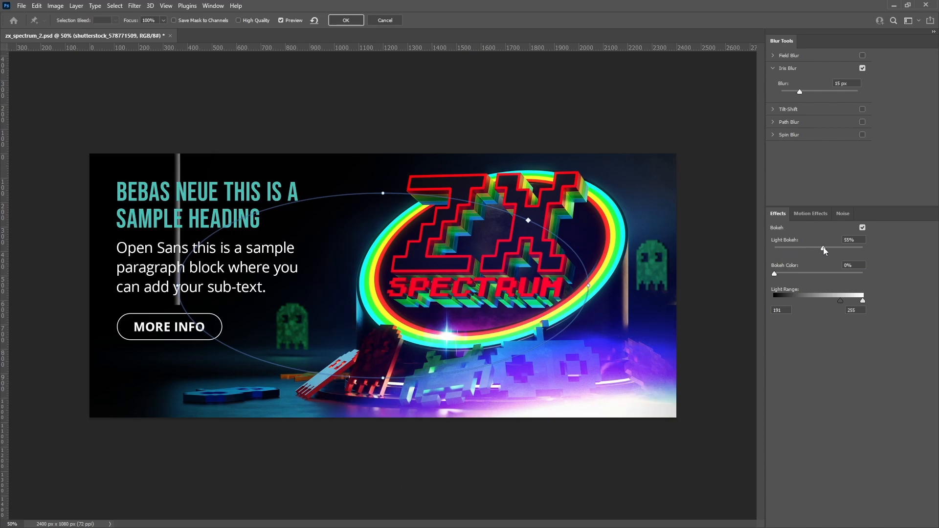
{"action": "left_click_drag", "start_coordinate": [824, 248], "coordinate": [789, 248]}
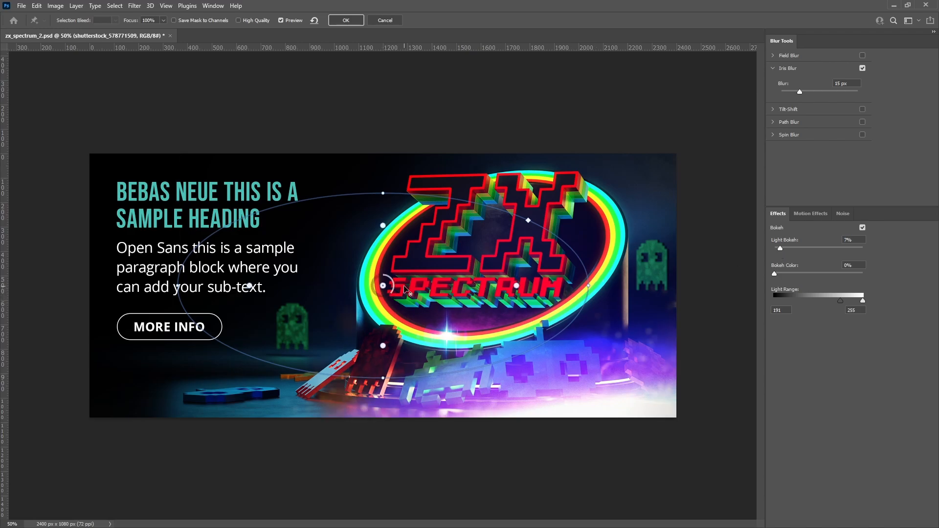
Move the iris blur's centre just below the banner's lower-right area and set its blur to 12 px
{"action": "left_click_drag", "start_coordinate": [398, 289], "coordinate": [413, 301]}
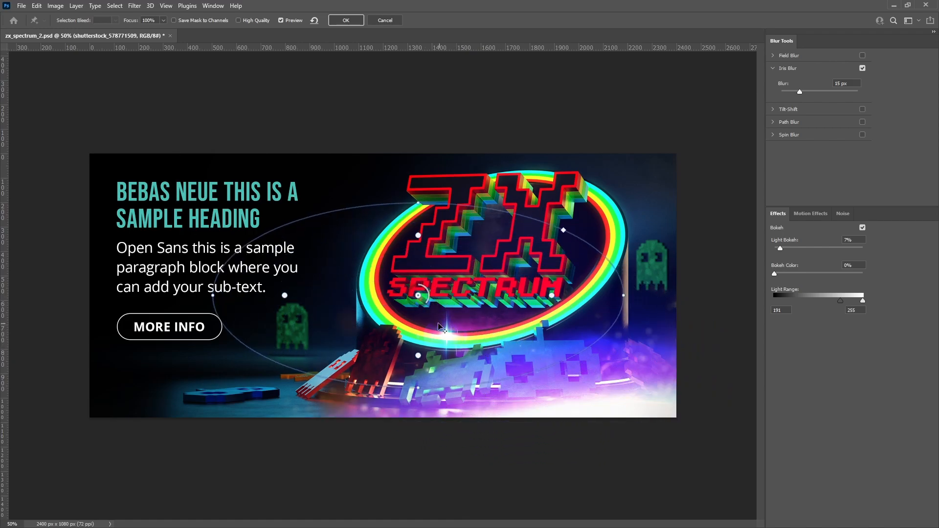
{"action": "left_click_drag", "start_coordinate": [420, 296], "coordinate": [591, 469]}
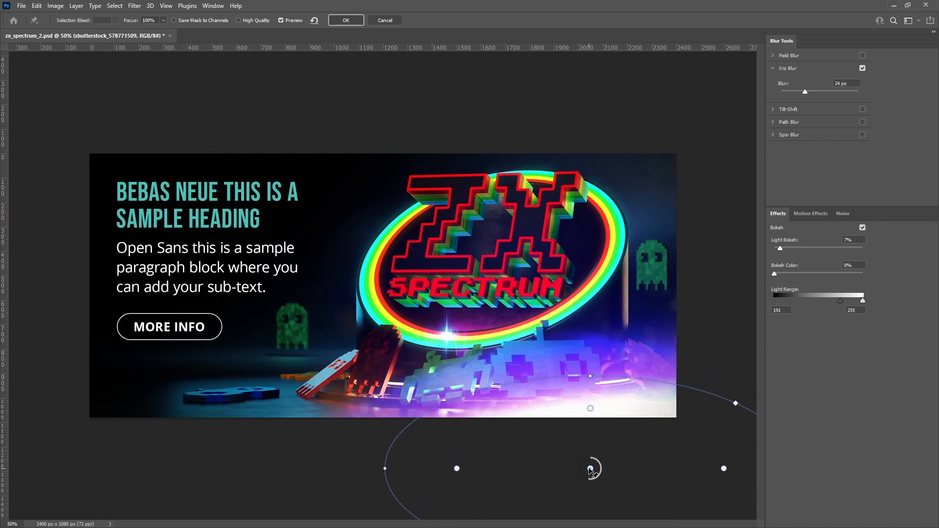
{"action": "mouse_move", "coordinate": [591, 470]}
{"action": "left_mouse_down"}
{"action": "mouse_move", "coordinate": [586, 464]}
{"action": "mouse_move", "coordinate": [598, 473]}
{"action": "left_mouse_up"}
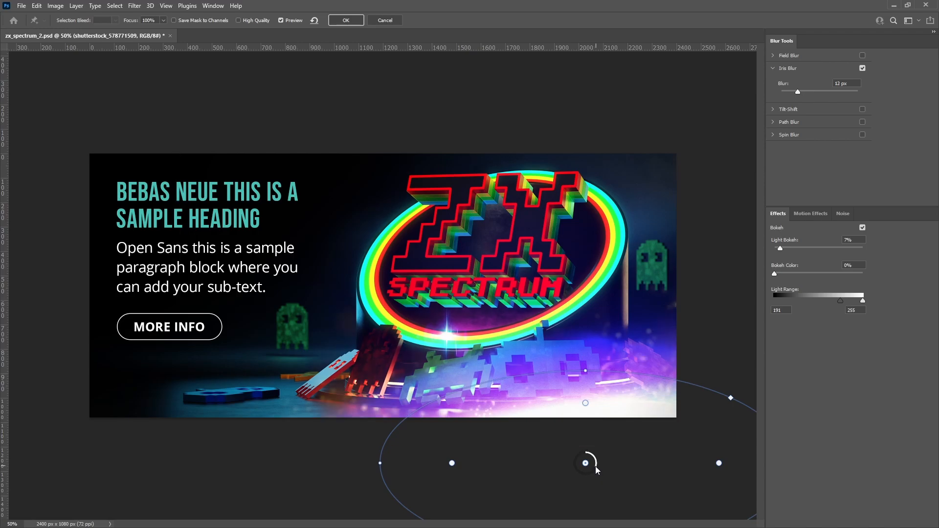
{"action": "left_click_drag", "start_coordinate": [597, 466], "coordinate": [597, 462]}
{"action": "left_click_drag", "start_coordinate": [596, 463], "coordinate": [604, 467]}
Try a Bokeh Color of 12% on the iris blur and return it to 0%
{"action": "left_click_drag", "start_coordinate": [775, 274], "coordinate": [785, 274]}
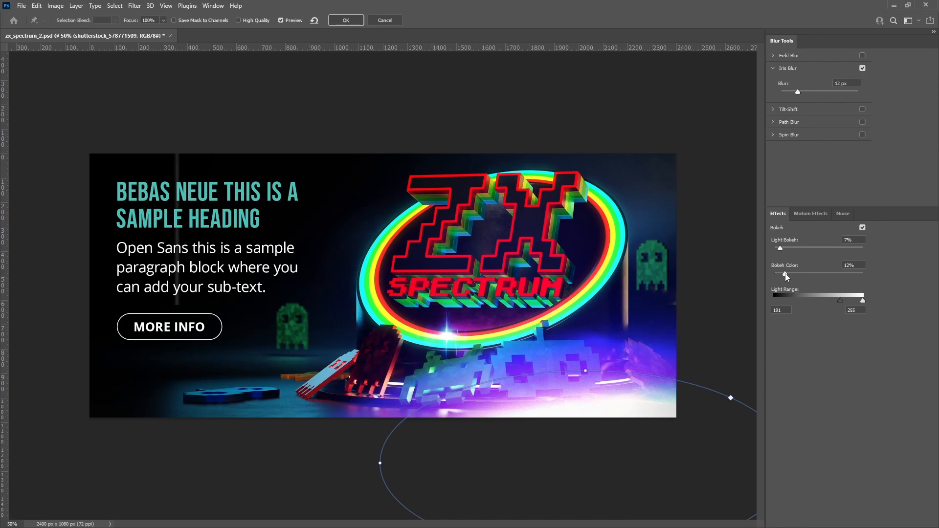
{"action": "left_click_drag", "start_coordinate": [785, 275], "coordinate": [756, 273]}
{"action": "left_click", "coordinate": [815, 275]}
{"action": "left_click_drag", "start_coordinate": [776, 274], "coordinate": [769, 274]}
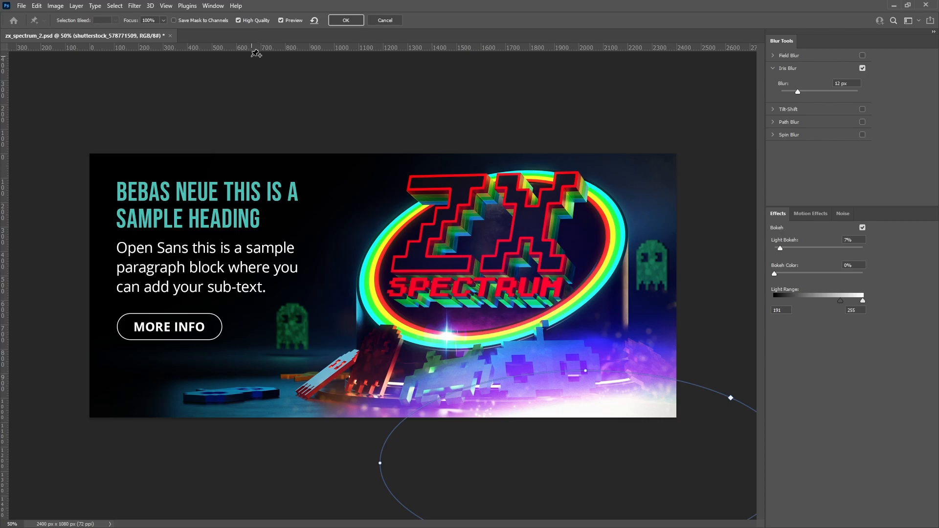
Apply the iris blur to the particle overlay with High Quality enabled and save the document
{"action": "left_click", "coordinate": [347, 21]}
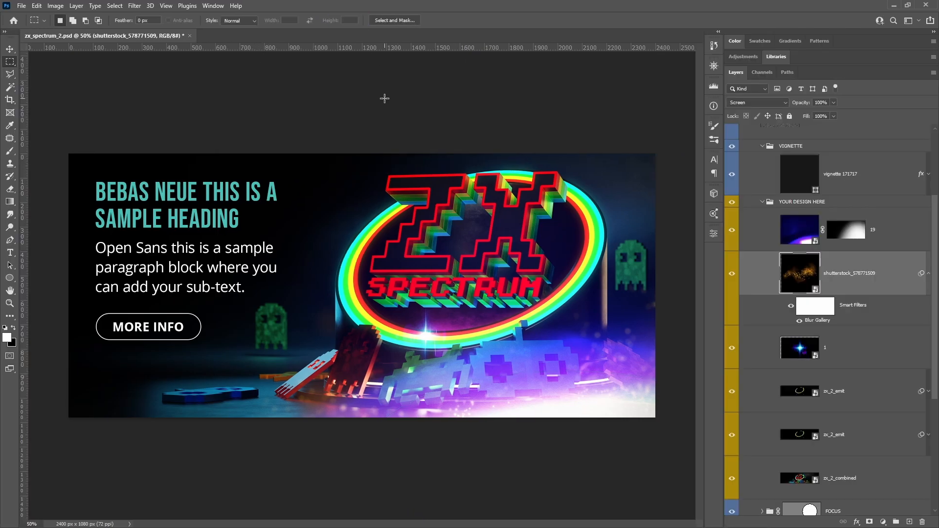
{"action": "left_click", "coordinate": [22, 7]}
{"action": "left_click", "coordinate": [34, 114]}
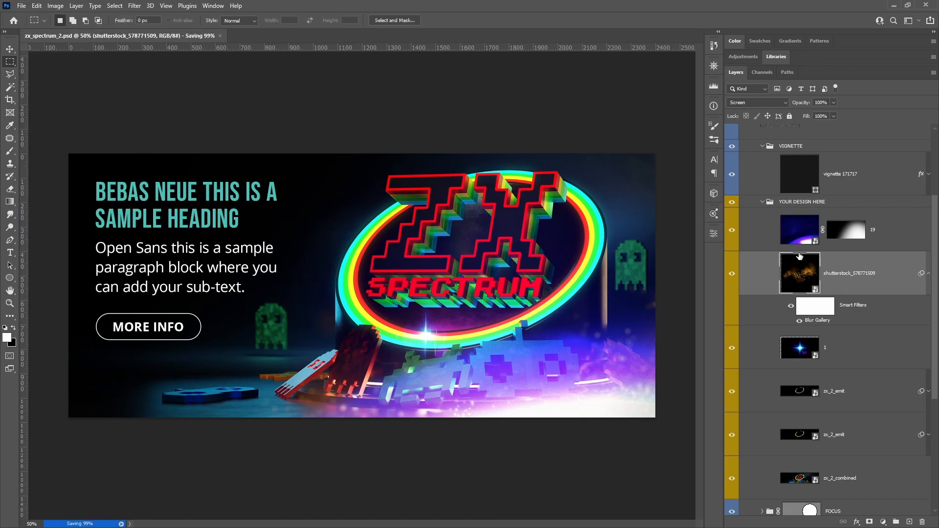
Compare the banner with and without the particle overlay, examining the sparks around the logo's base up close
{"action": "left_click", "coordinate": [732, 274]}
{"action": "left_click", "coordinate": [732, 274]}
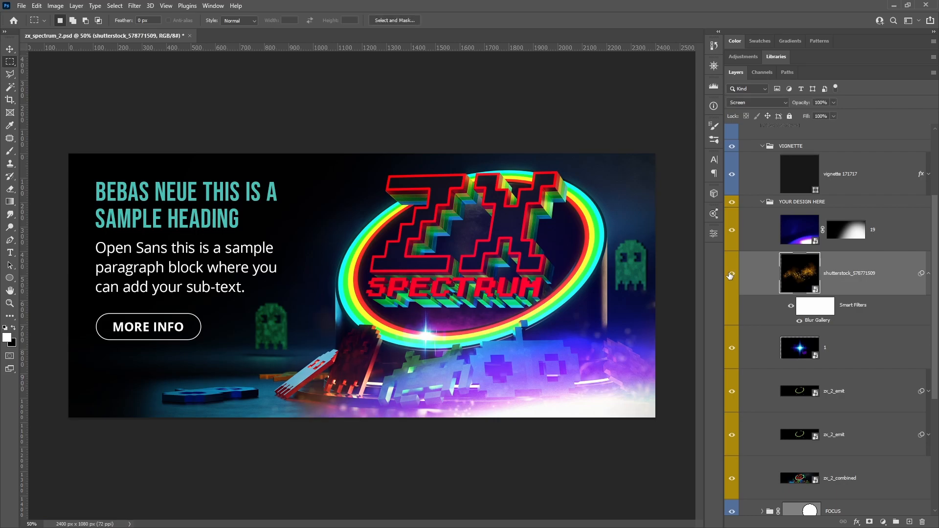
{"action": "left_click", "coordinate": [732, 274]}
{"action": "left_click", "coordinate": [732, 273]}
{"action": "key", "text": "z"}
{"action": "left_click_drag", "start_coordinate": [339, 352], "coordinate": [364, 352]}
{"action": "left_click", "coordinate": [364, 351], "text": "alt"}
{"action": "left_click", "coordinate": [364, 351], "text": "alt"}
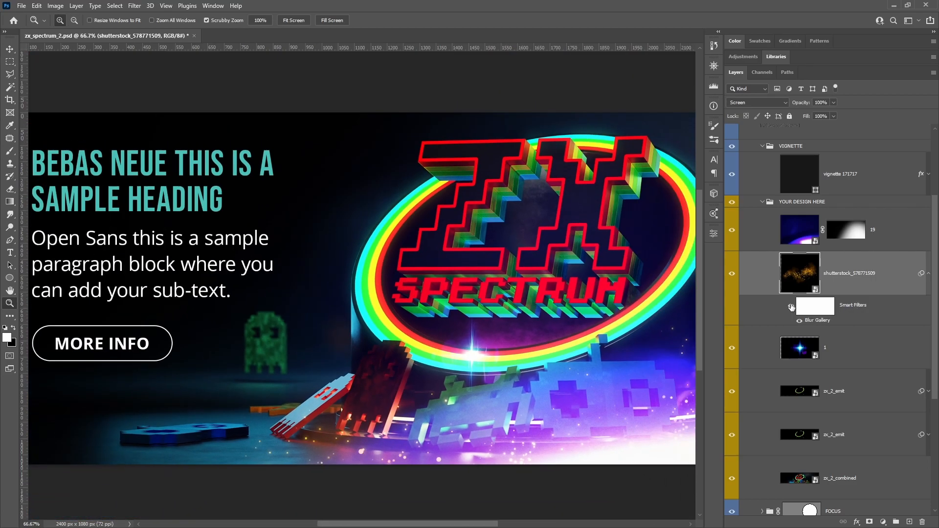
{"action": "left_click", "coordinate": [734, 275]}
{"action": "left_click", "coordinate": [734, 275]}
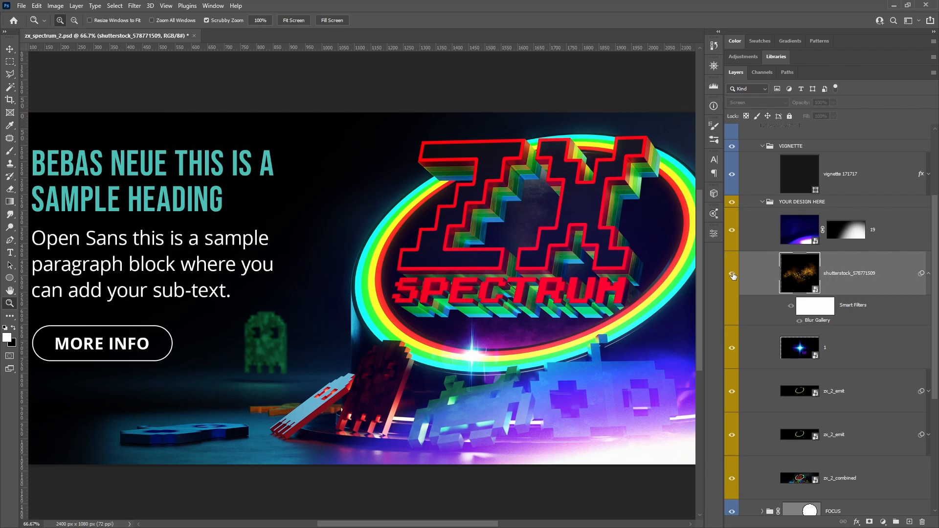
{"action": "left_click", "coordinate": [563, 317], "text": "alt"}
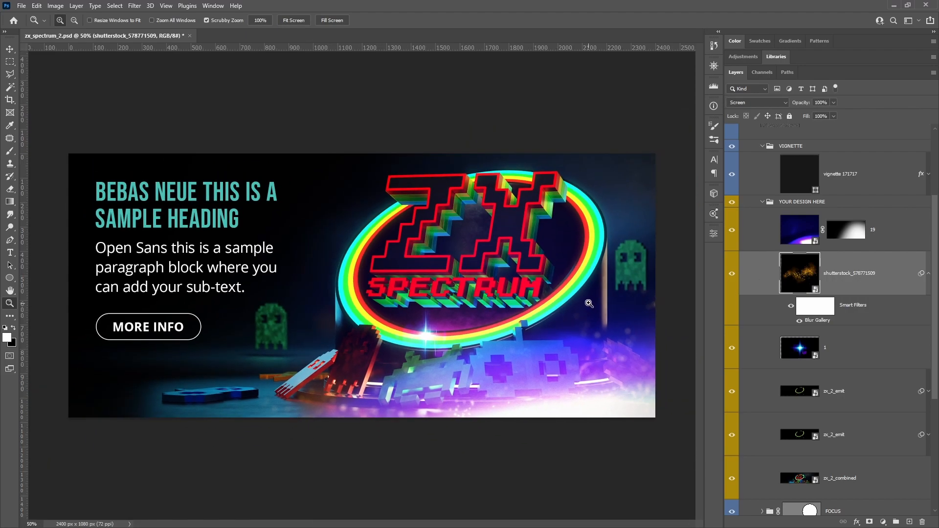
Save the document and collapse the particle overlay's smart filter list
{"action": "key", "text": "ctrl+s"}
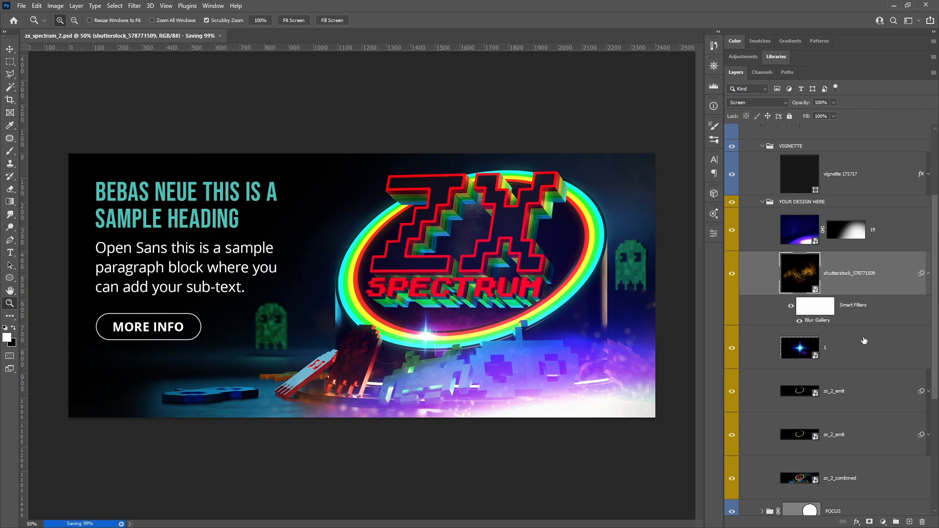
{"action": "left_click", "coordinate": [929, 273]}
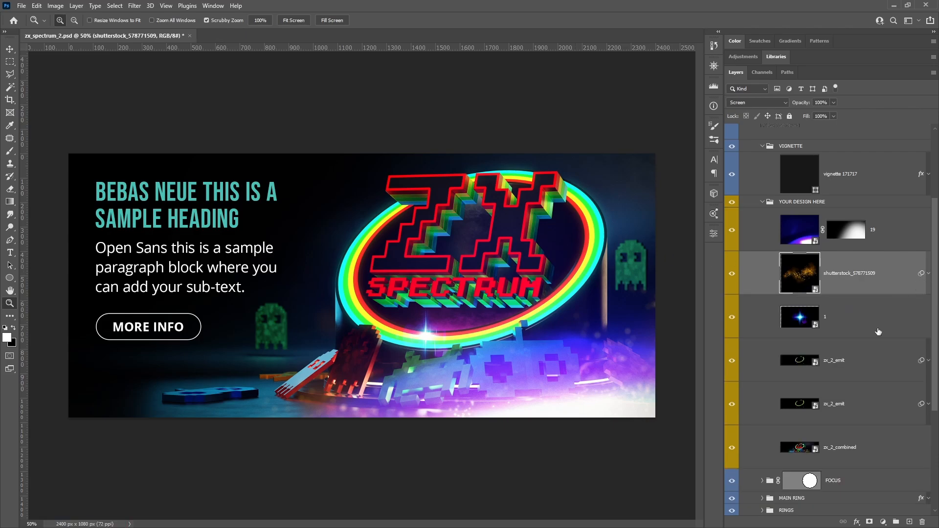
Compare the banner with and without each of the two zx_2_emit glow layers above the zx_2_combined render
{"action": "scroll", "coordinate": [887, 331], "scroll_direction": "down", "scroll_amount": 1}
{"action": "left_click", "coordinate": [868, 417]}
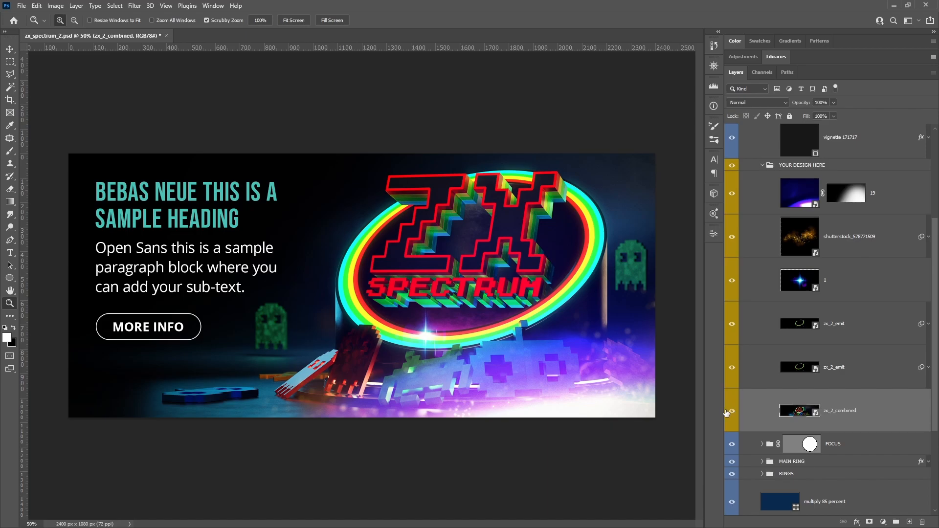
{"action": "left_click", "coordinate": [731, 367]}
{"action": "left_click", "coordinate": [731, 367]}
{"action": "left_click", "coordinate": [733, 326]}
{"action": "left_click", "coordinate": [733, 325]}
Save the document and collapse the YOUR DESIGN HERE group
{"action": "left_click", "coordinate": [10, 61]}
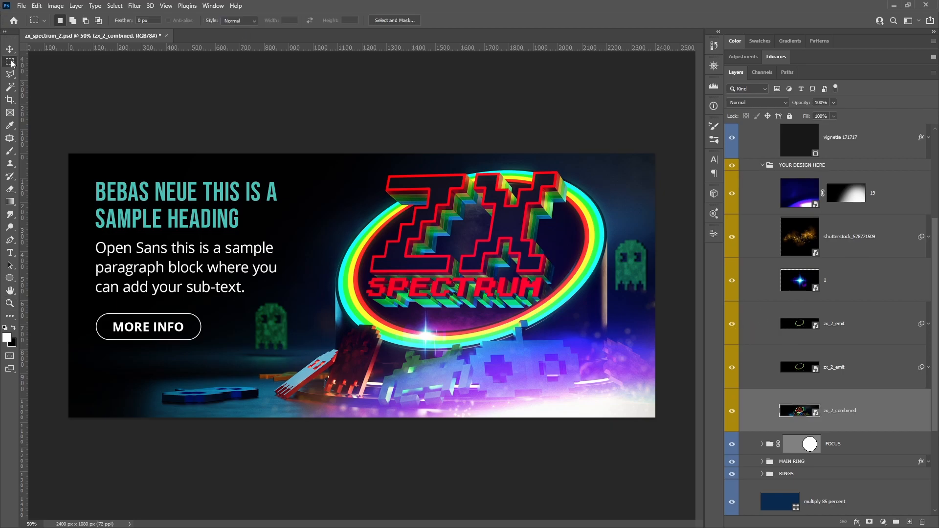
{"action": "left_click", "coordinate": [21, 6]}
{"action": "left_click", "coordinate": [33, 116]}
{"action": "scroll", "coordinate": [785, 232], "scroll_direction": "up", "scroll_amount": 2}
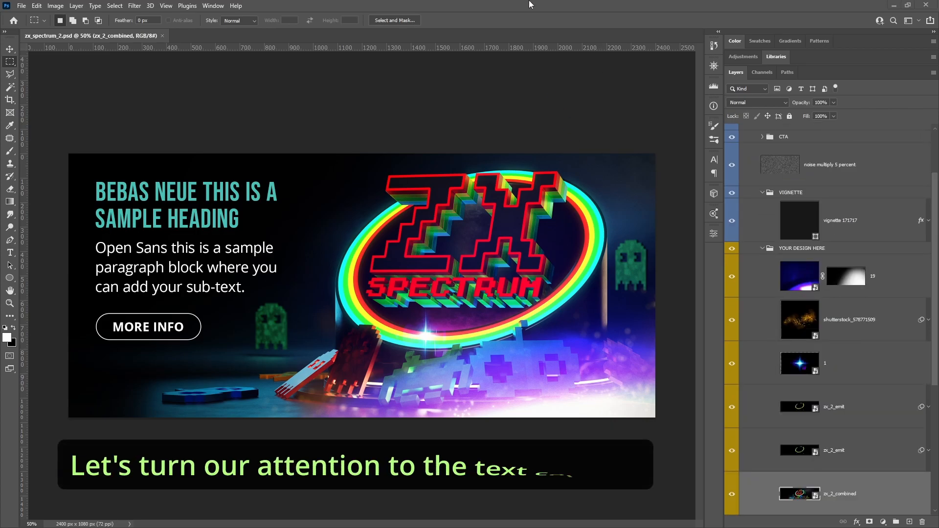
{"action": "left_click", "coordinate": [762, 248]}
{"action": "scroll", "coordinate": [800, 172], "scroll_direction": "up", "scroll_amount": 2}
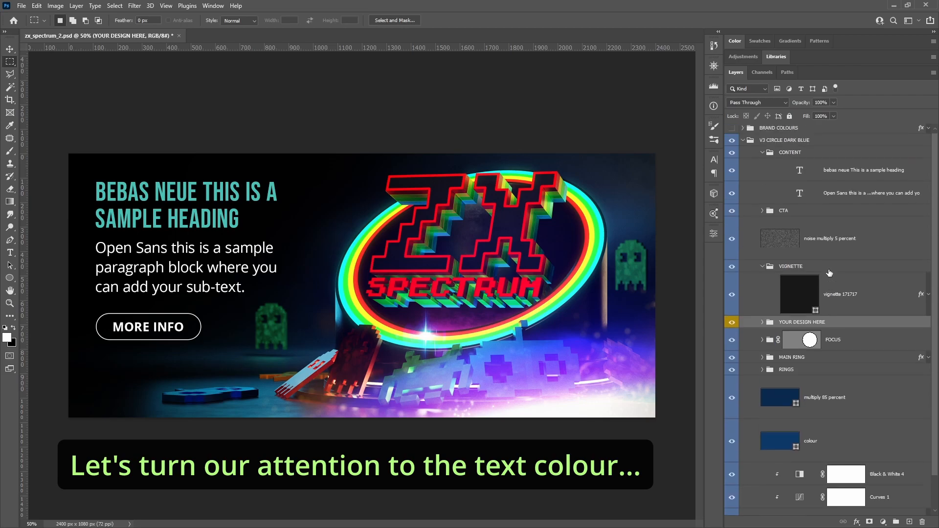
Recolour the sample heading with the yellow brand swatch, showing the BRAND COLOURS group only while sampling
{"action": "left_click", "coordinate": [840, 174]}
{"action": "left_click", "coordinate": [732, 131]}
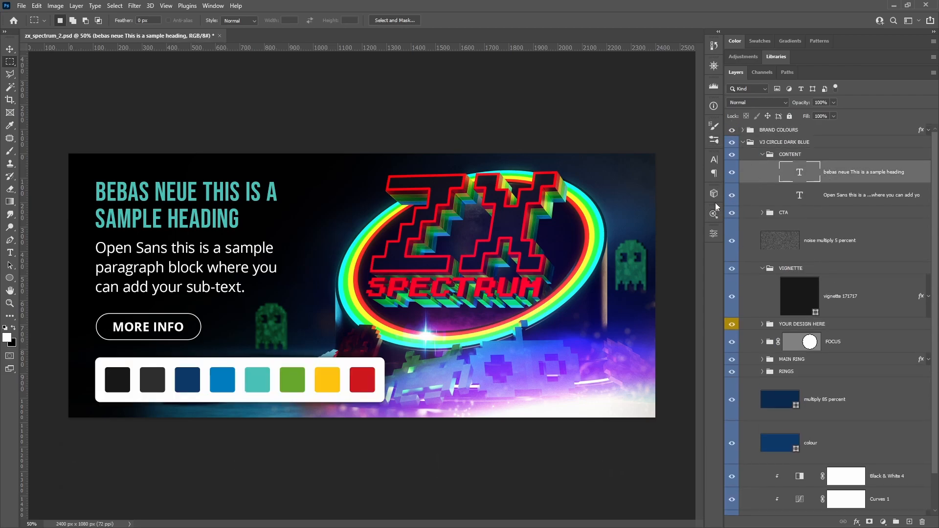
{"action": "left_click", "coordinate": [715, 173]}
{"action": "left_click", "coordinate": [615, 155]}
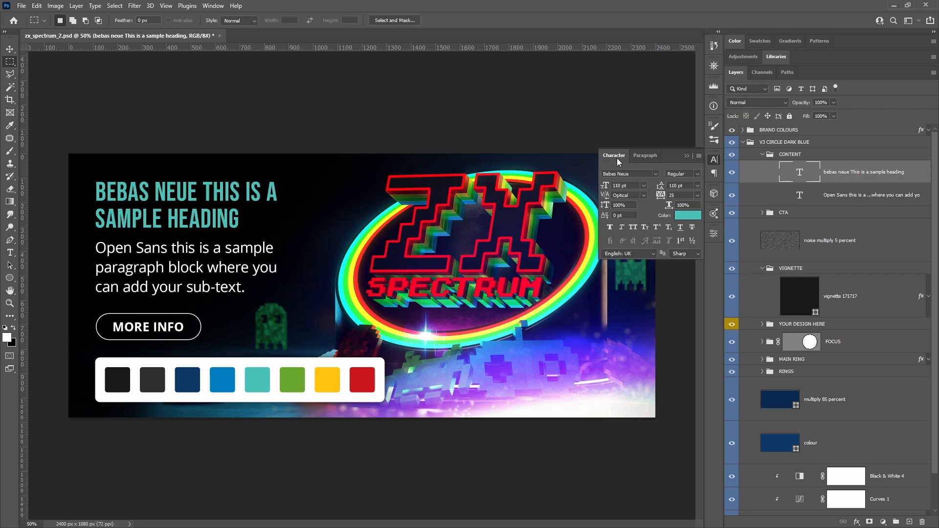
{"action": "left_click", "coordinate": [693, 226]}
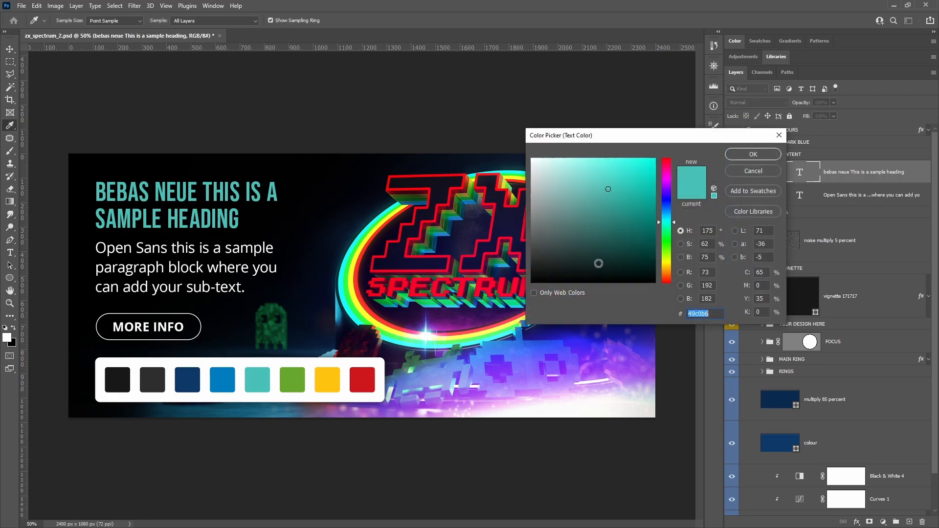
{"action": "left_click", "coordinate": [327, 374]}
{"action": "left_click", "coordinate": [734, 156]}
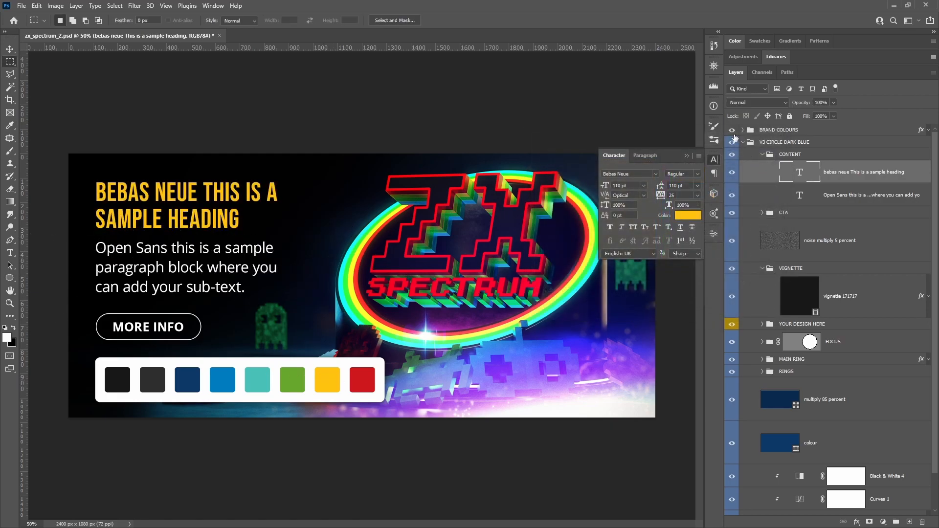
{"action": "left_click", "coordinate": [732, 131]}
Rename the V3 CIRCLE DARK BLUE group as ZX SPECTRUM
{"action": "left_click", "coordinate": [793, 143]}
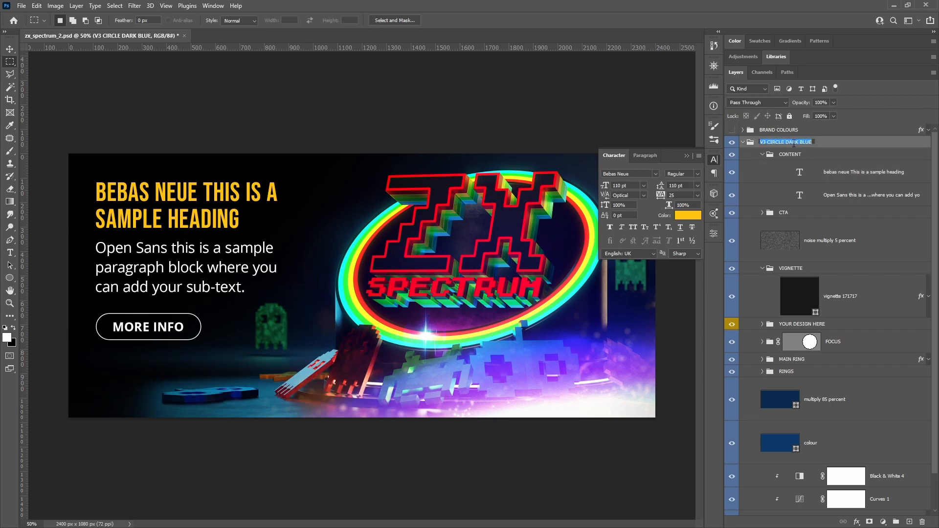
{"action": "left_click_drag", "start_coordinate": [762, 142], "coordinate": [841, 144]}
{"action": "type", "text": "ZX SPECTRUM"}
{"action": "key", "text": "Return"}
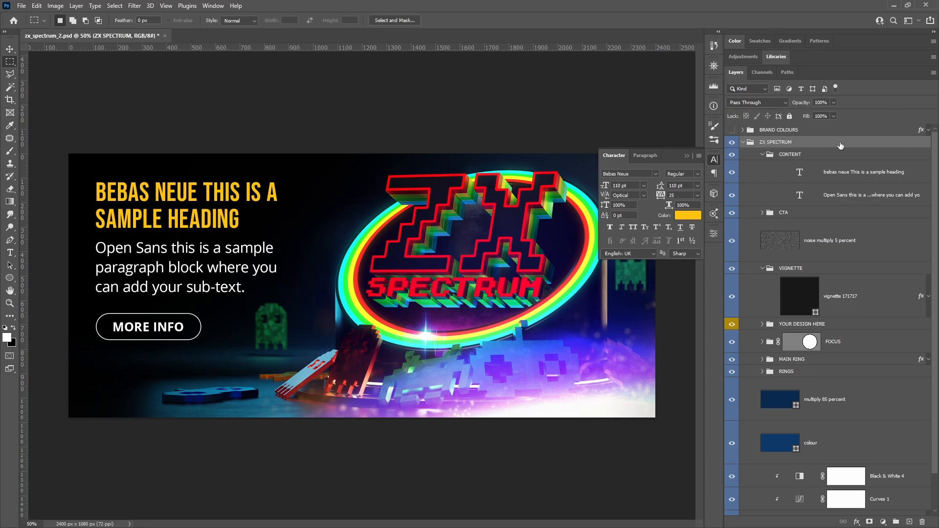
Collapse the CONTENT group and save the document
{"action": "left_click", "coordinate": [762, 155]}
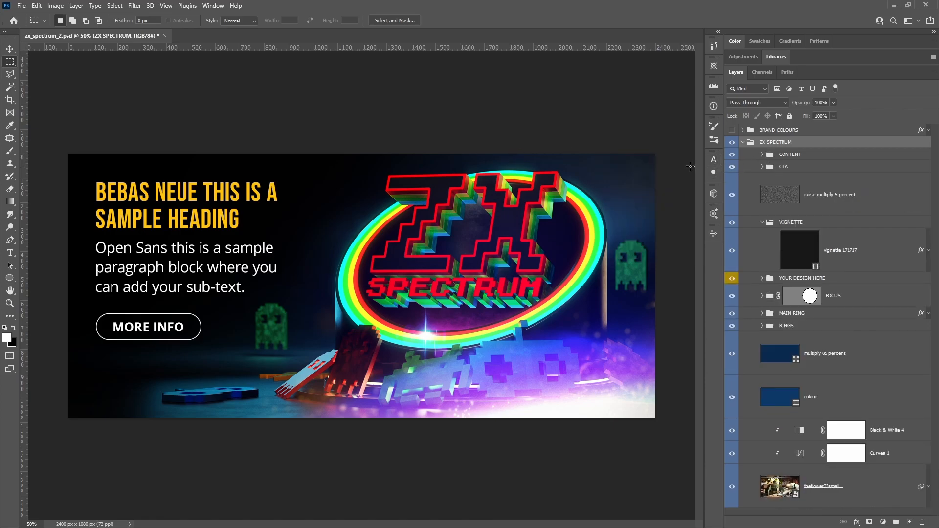
{"action": "key", "text": "ctrl+s"}
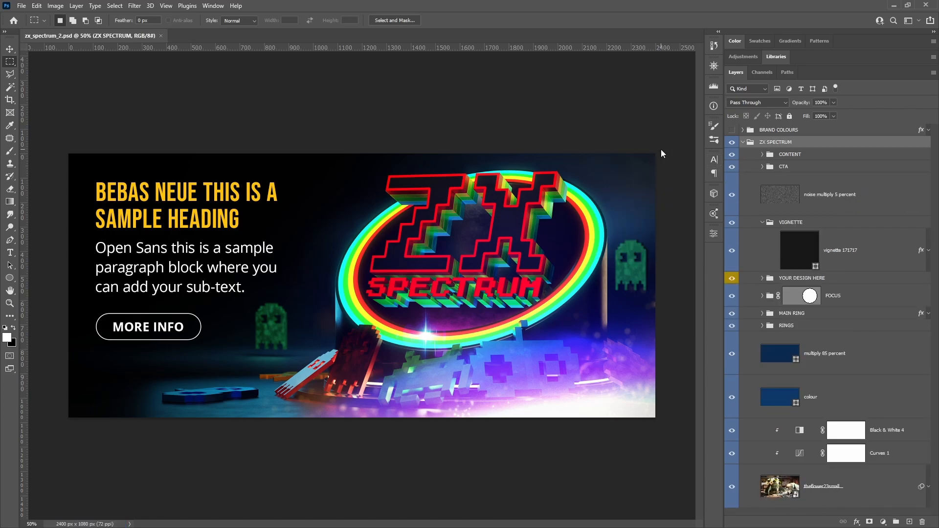